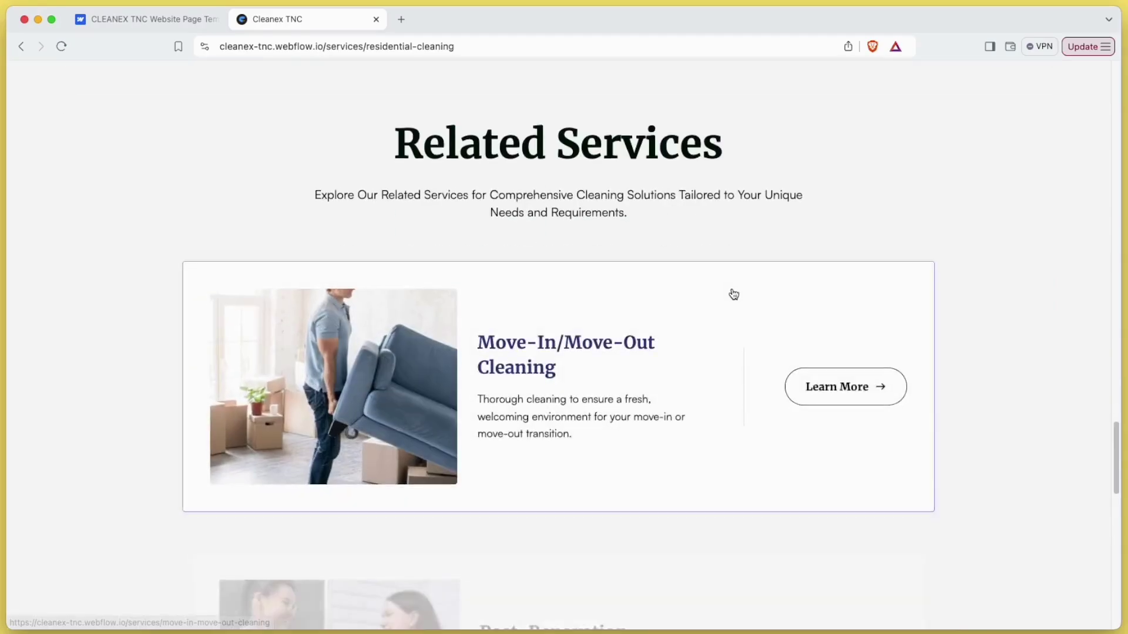
Open the About Us page from the residential cleaning page and look through its introduction, statistics and team sections
scroll(734, 298, "down", 5)
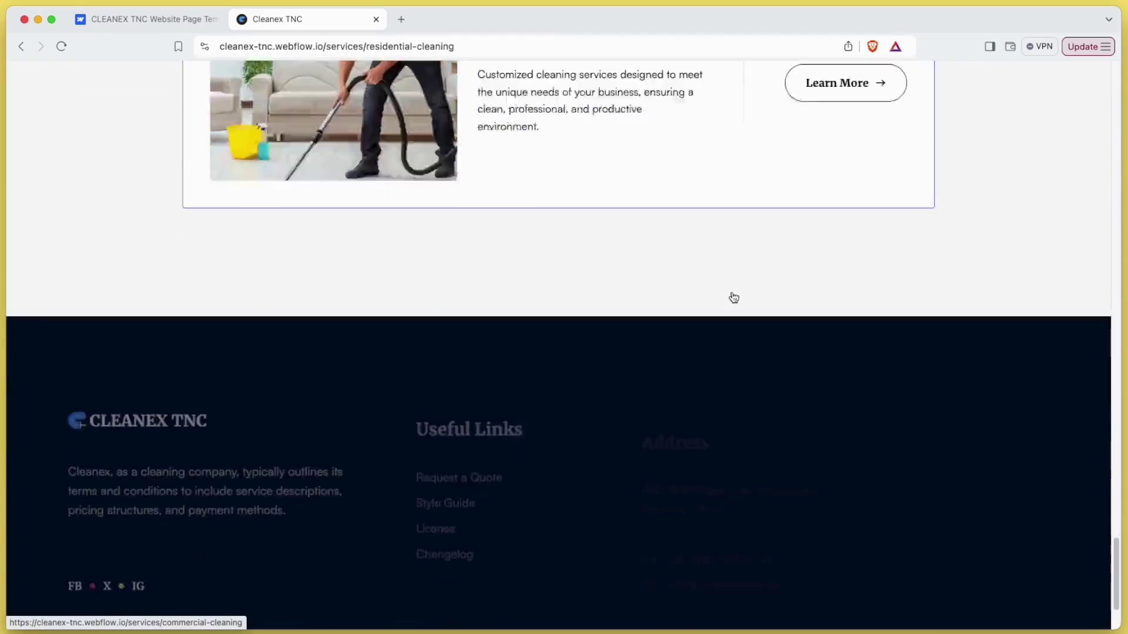
scroll(734, 298, "up", 10)
left_click(659, 106)
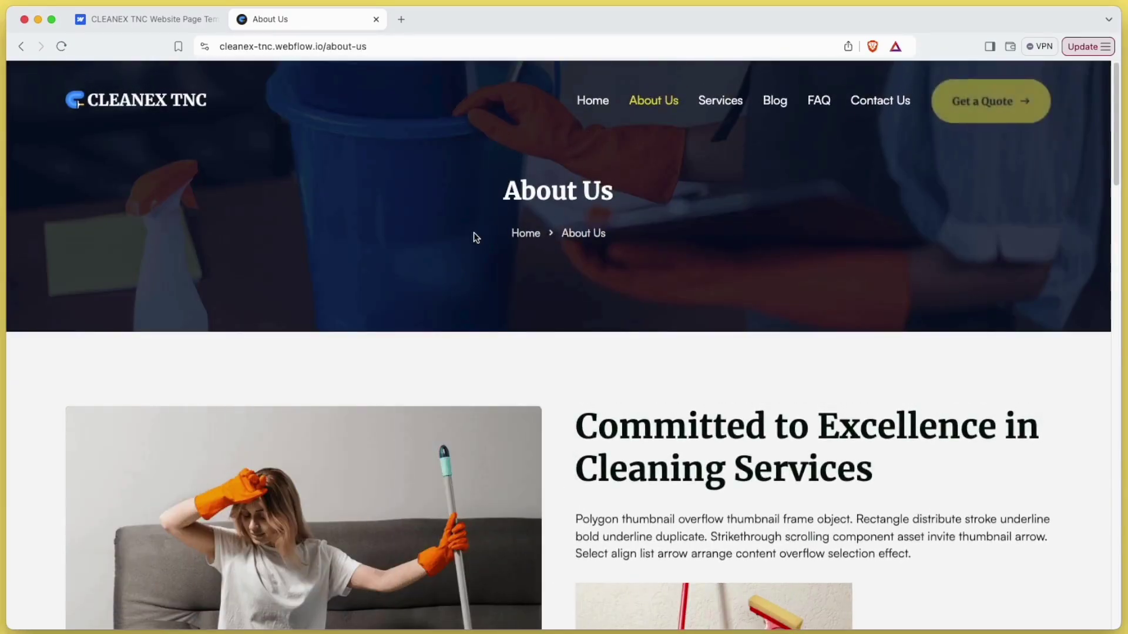
scroll(474, 236, "down", 7)
scroll(476, 237, "down", 10)
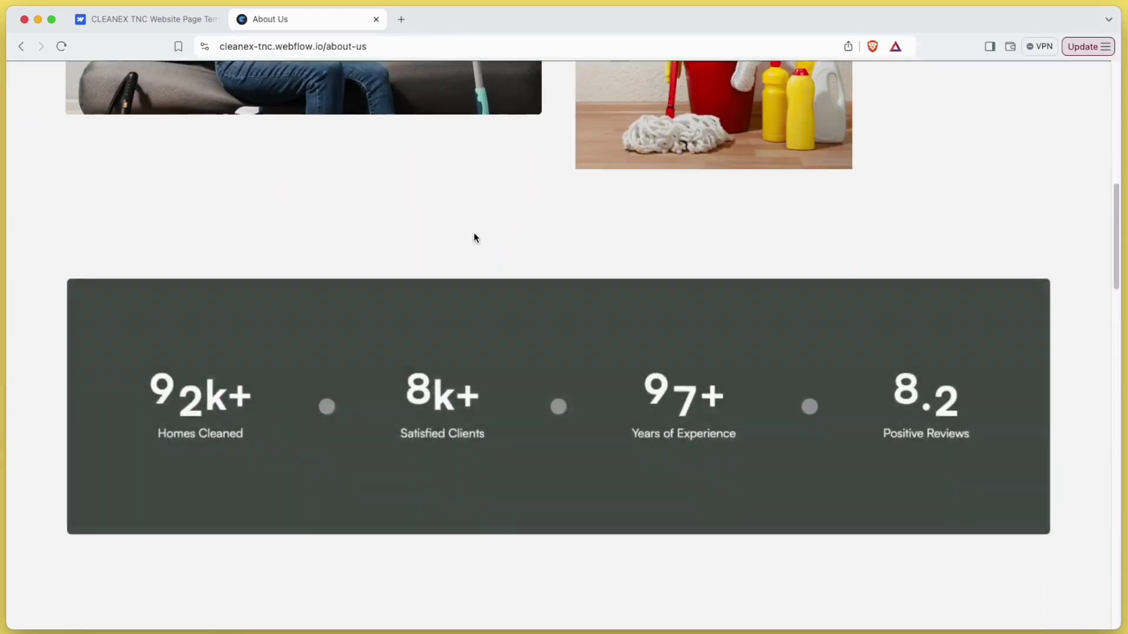
scroll(476, 236, "down", 12)
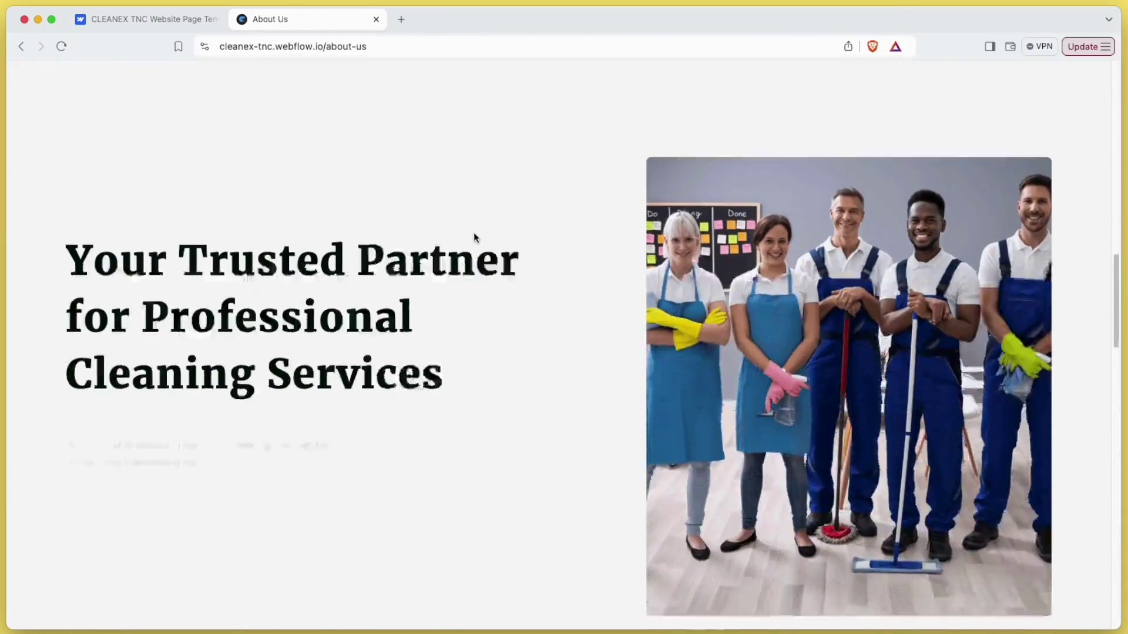
scroll(475, 237, "down", 12)
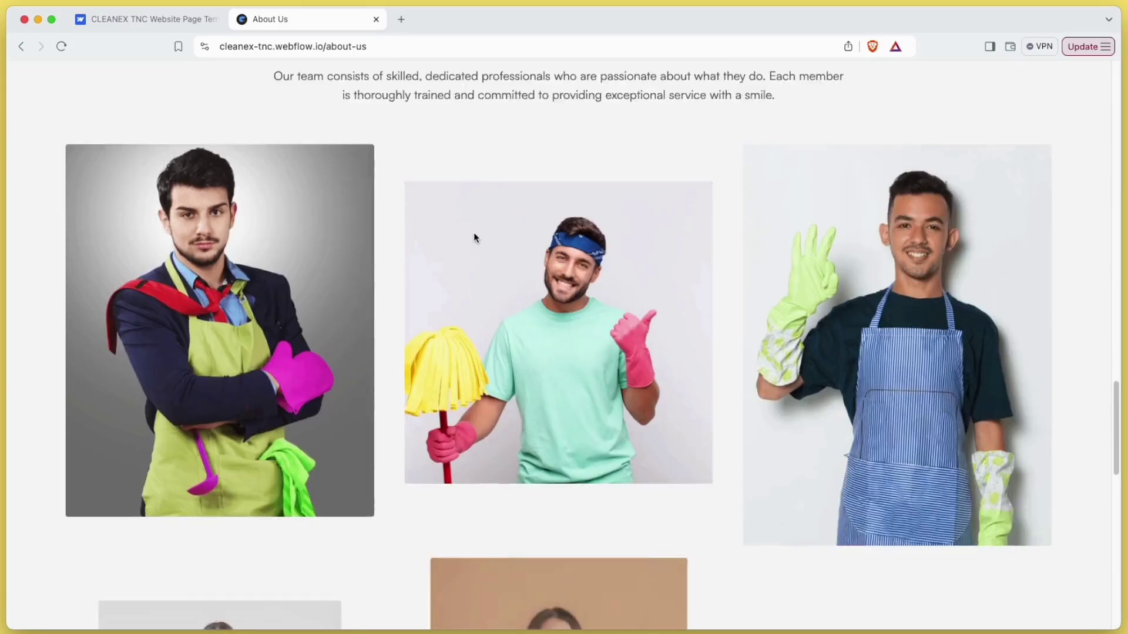
scroll(476, 238, "down", 3)
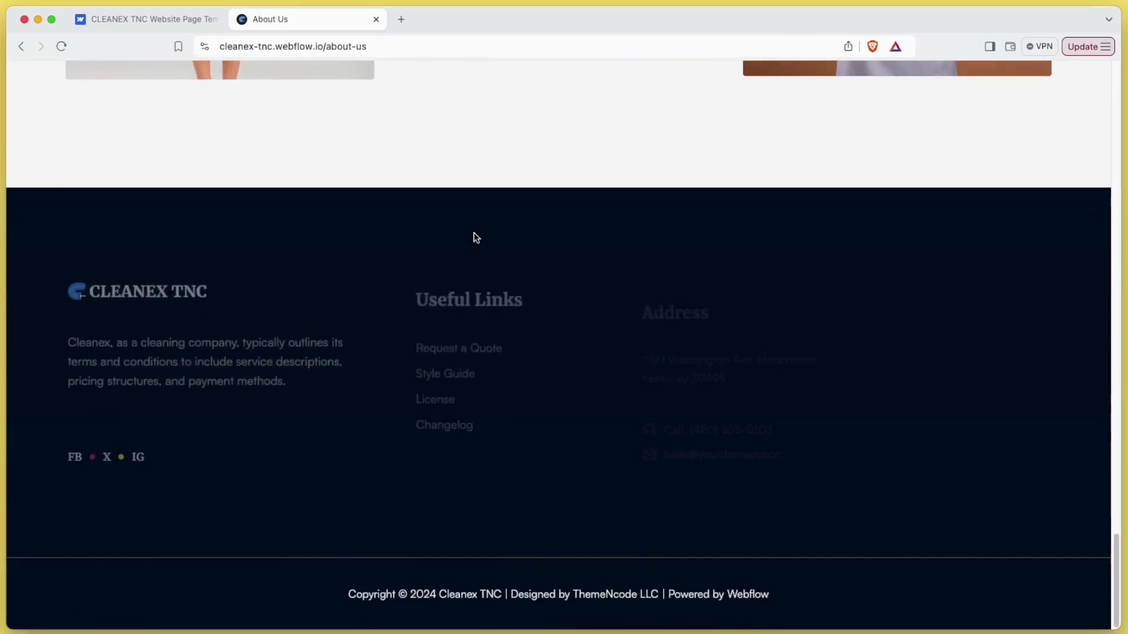
Open the Services page and look through its service cards and photo gallery down to the footer
scroll(473, 237, "up", 20)
left_click(723, 104)
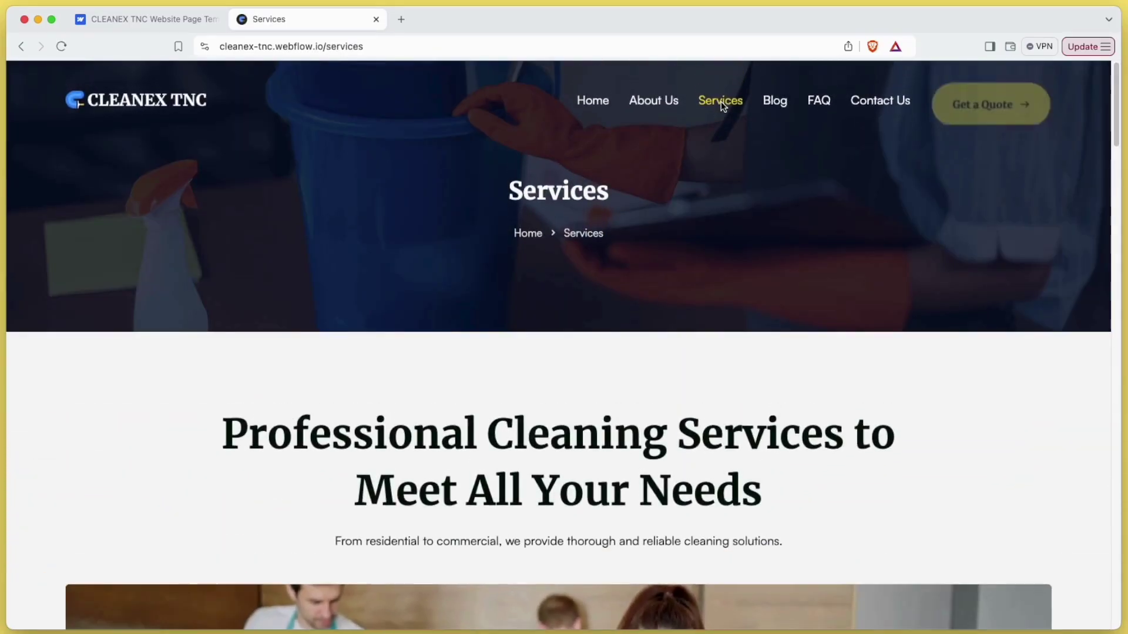
scroll(644, 310, "down", 3)
scroll(645, 316, "down", 12)
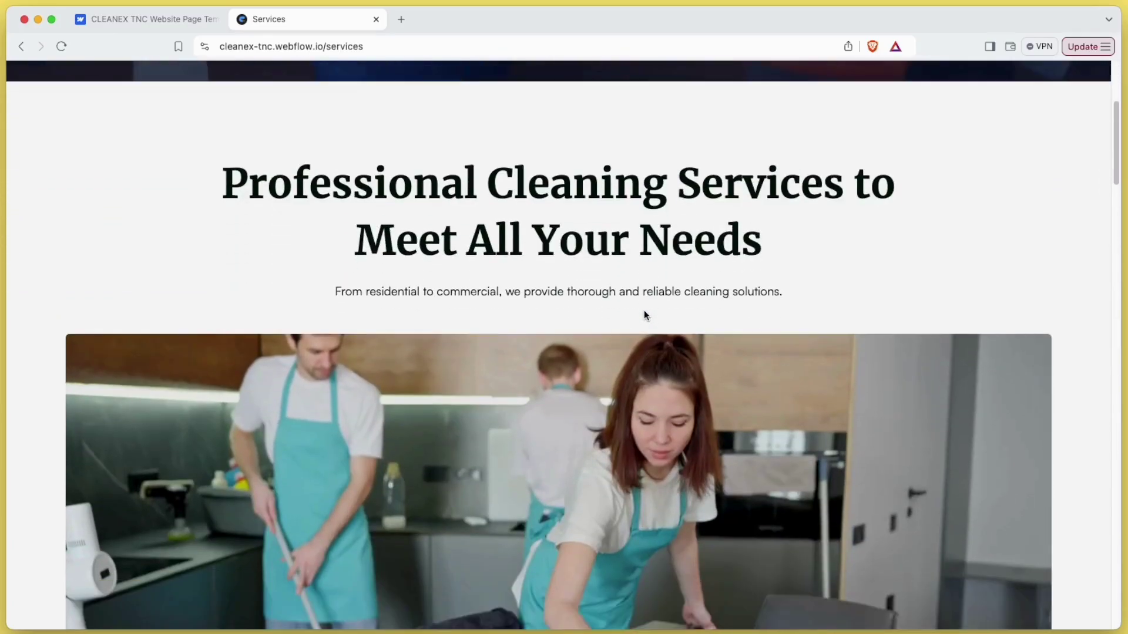
scroll(645, 311, "down", 18)
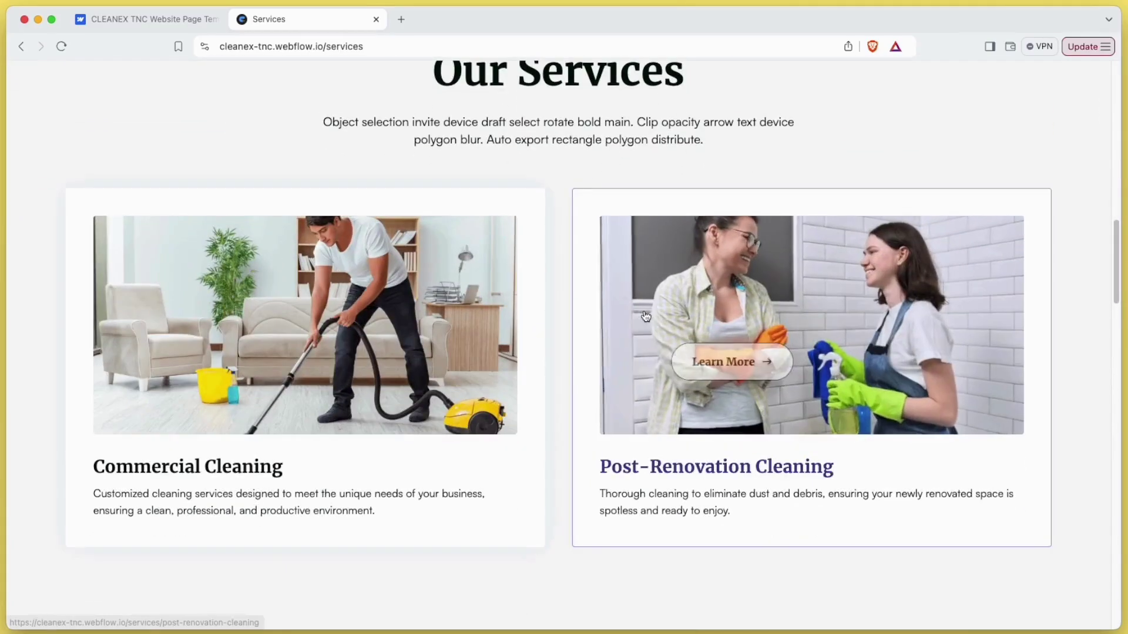
scroll(645, 316, "down", 18)
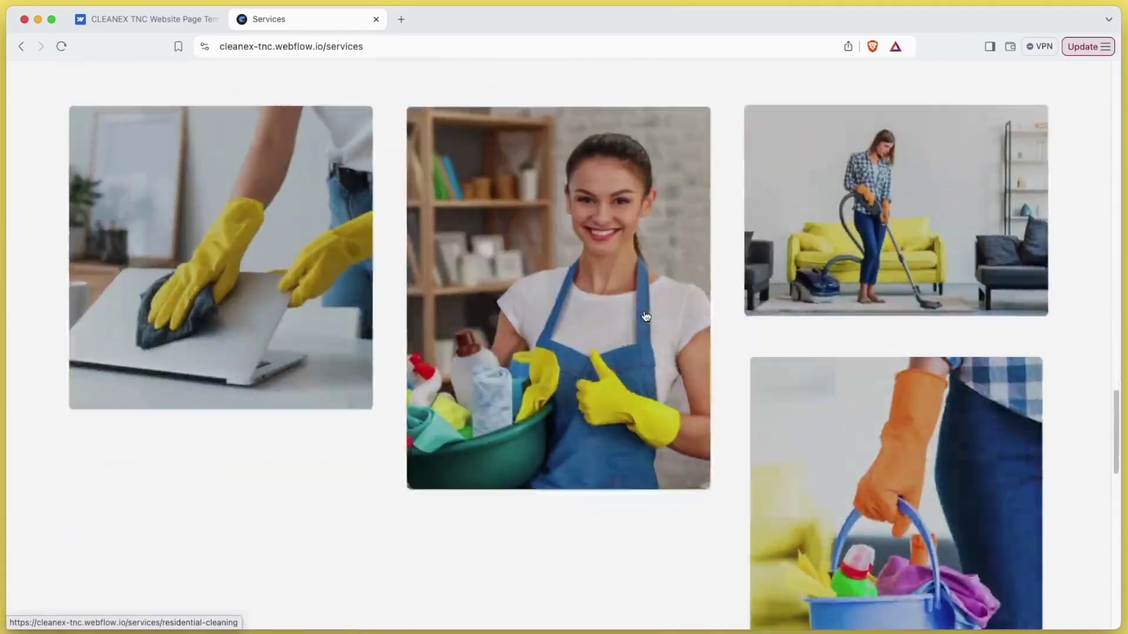
scroll(645, 316, "down", 7)
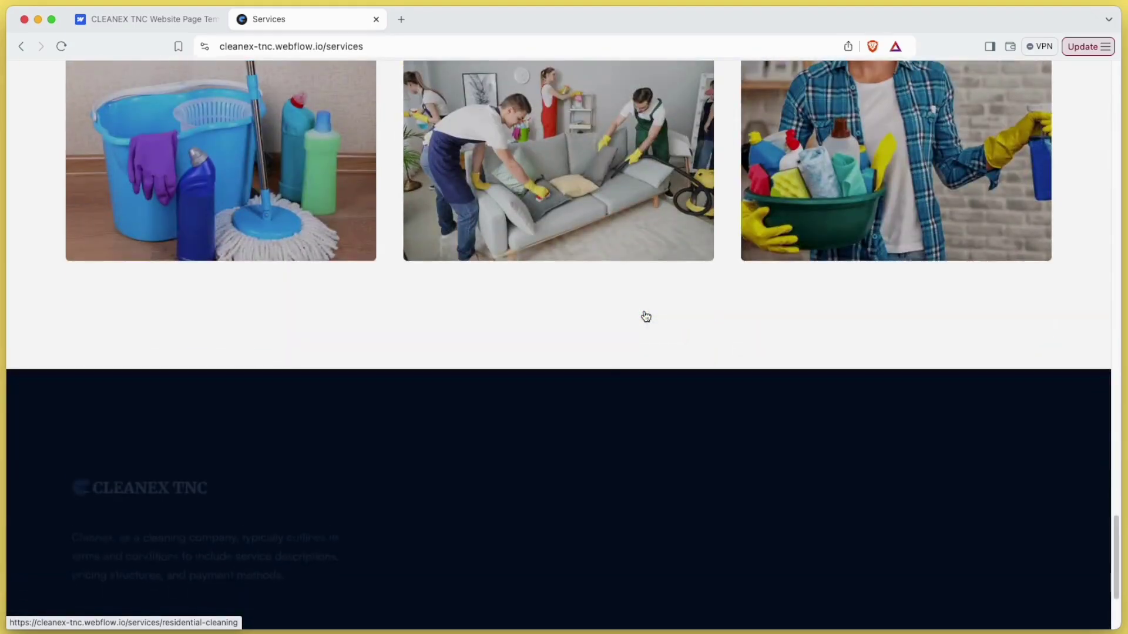
Open the Blog page and look over the featured article and the post cards down to the footer
left_click(777, 100)
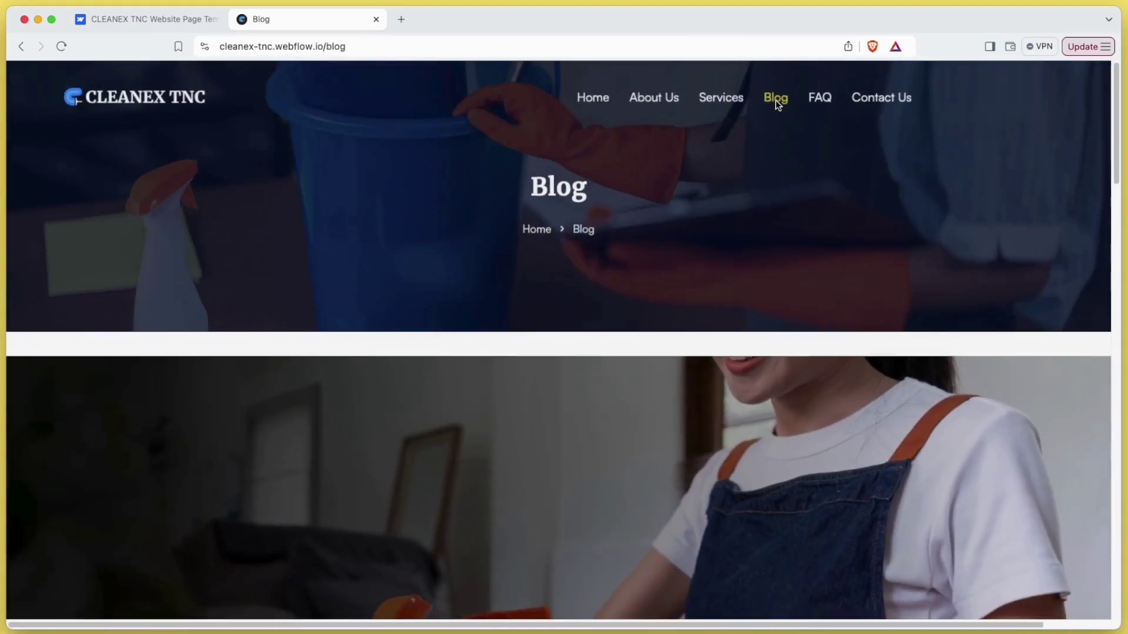
scroll(724, 233, "down", 3)
scroll(723, 234, "down", 15)
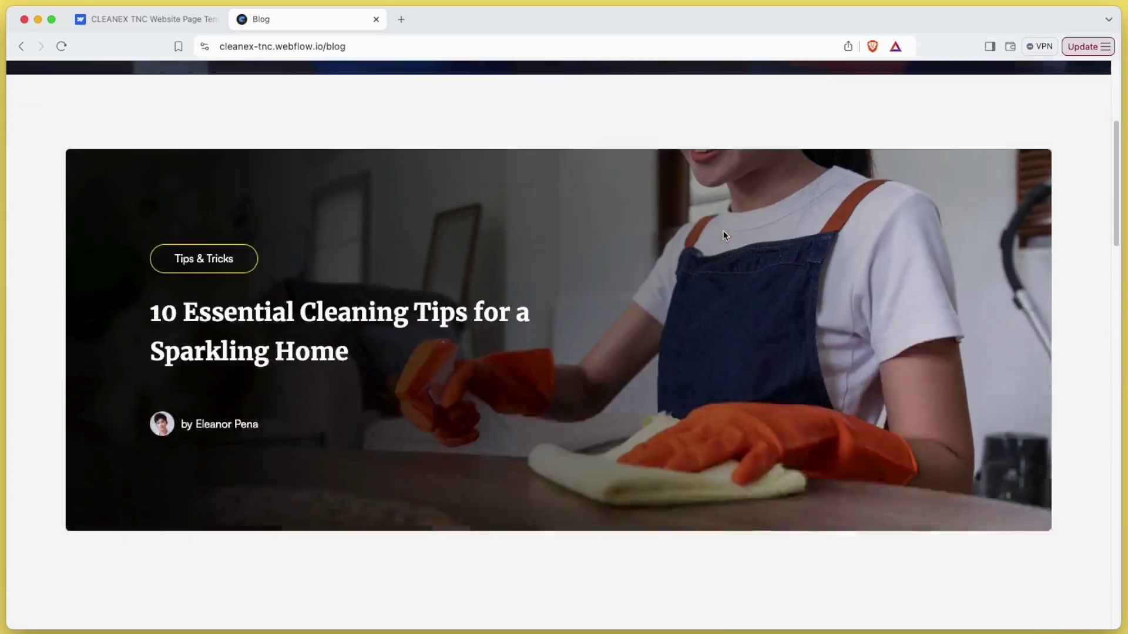
scroll(723, 235, "down", 9)
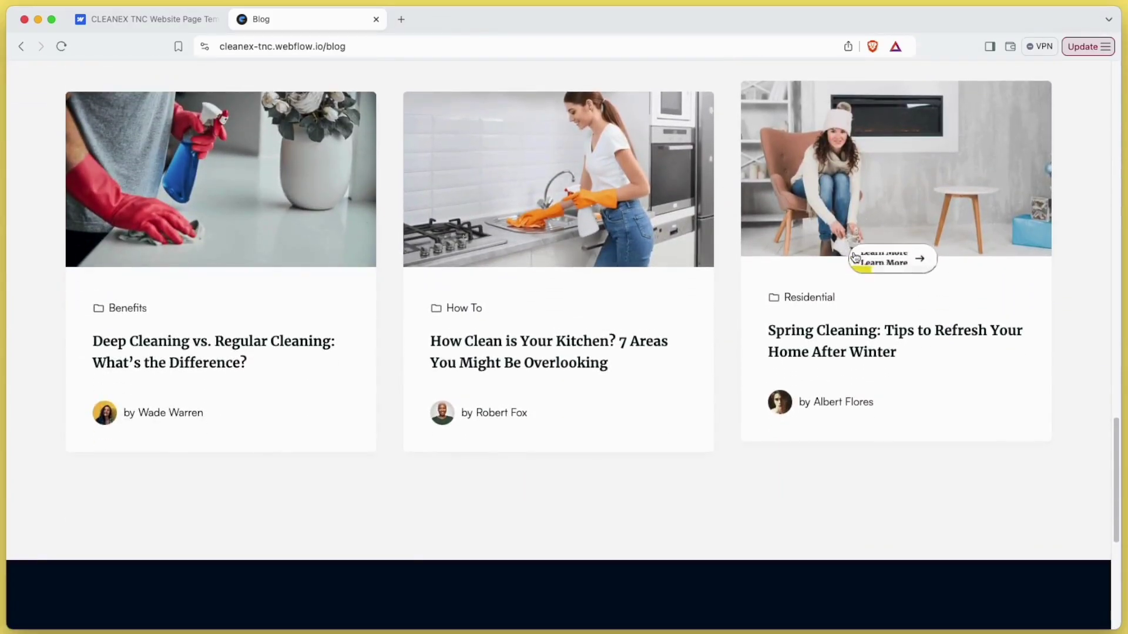
scroll(822, 326, "down", 6)
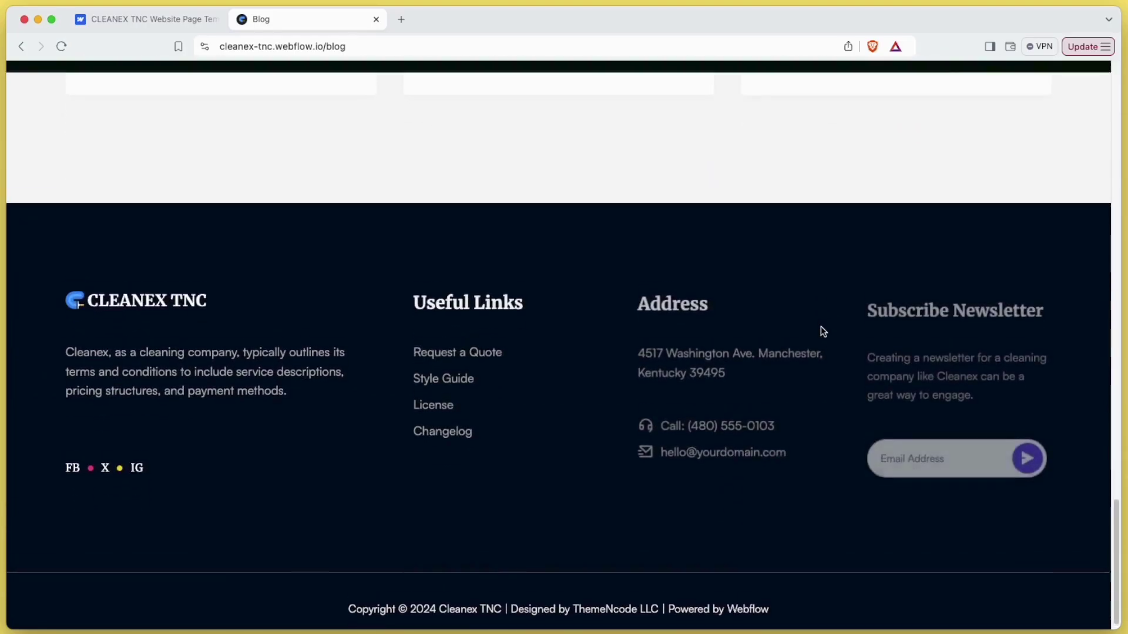
Open the FAQ page and look through the frequently asked questions section down to the footer
left_click(821, 106)
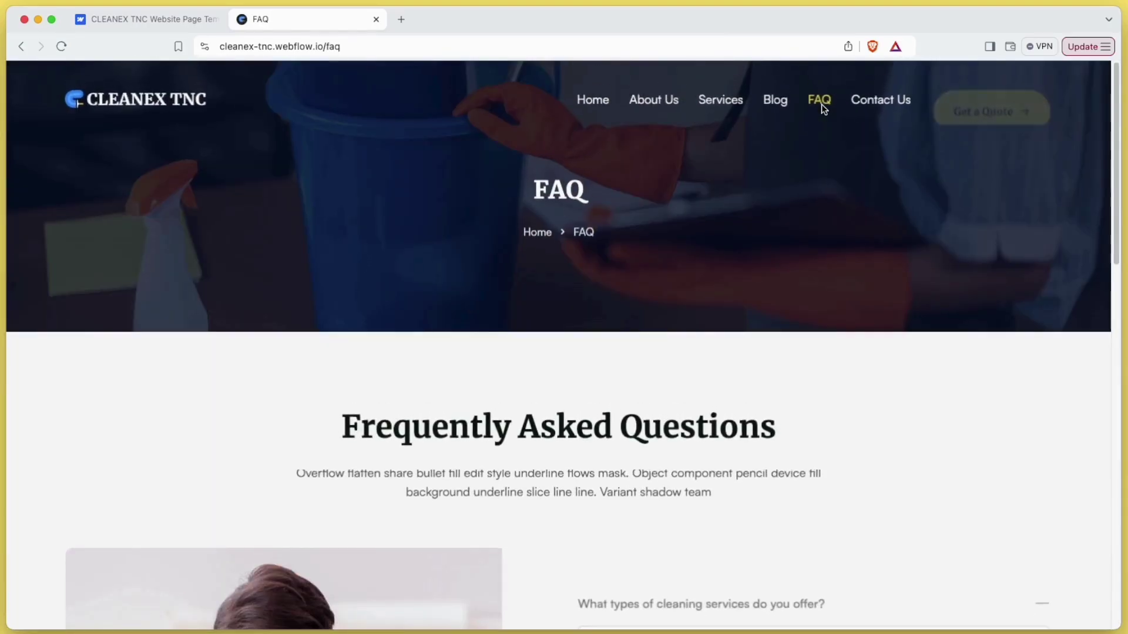
scroll(811, 187, "down", 5)
scroll(491, 302, "down", 10)
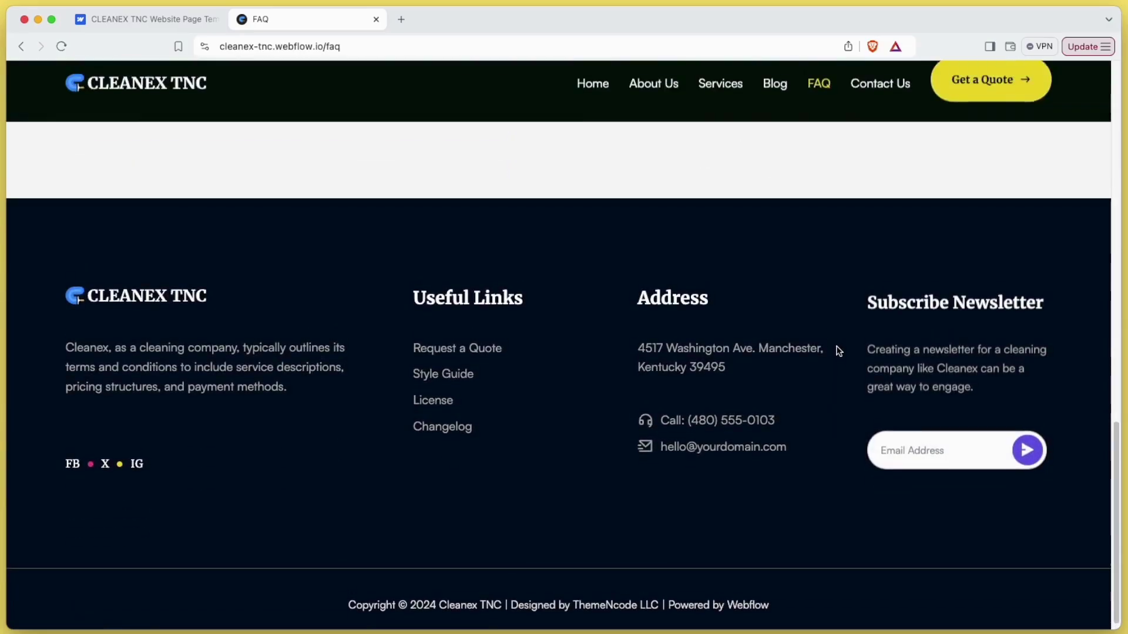
Open the Contact Us page and look over the message form, contact details and location map
left_click(881, 101)
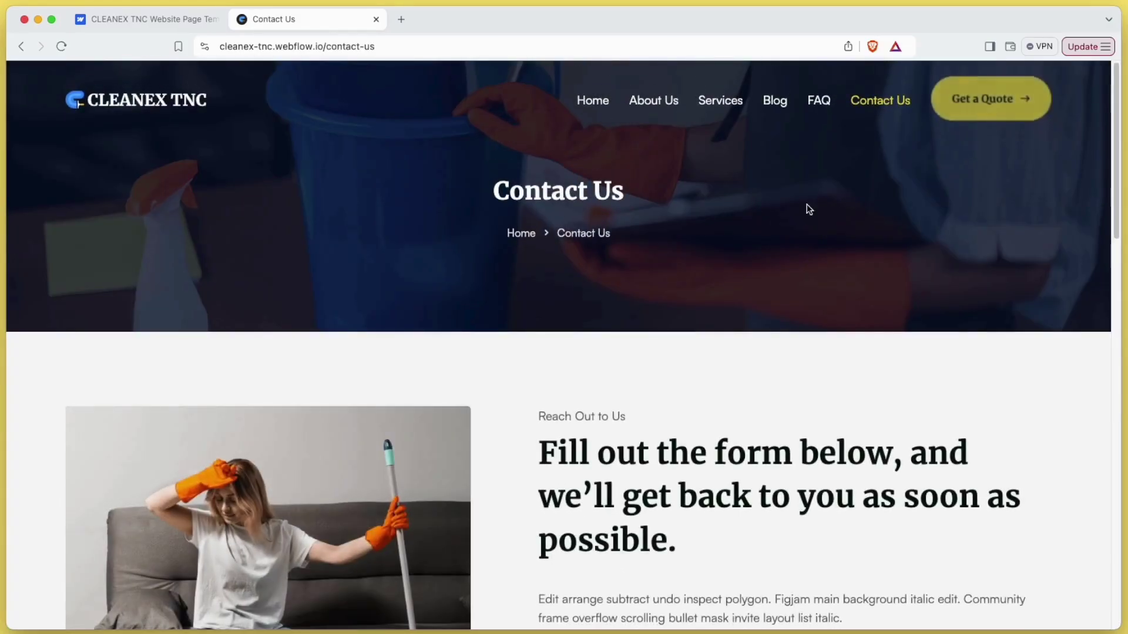
scroll(739, 277, "down", 6)
scroll(739, 279, "down", 12)
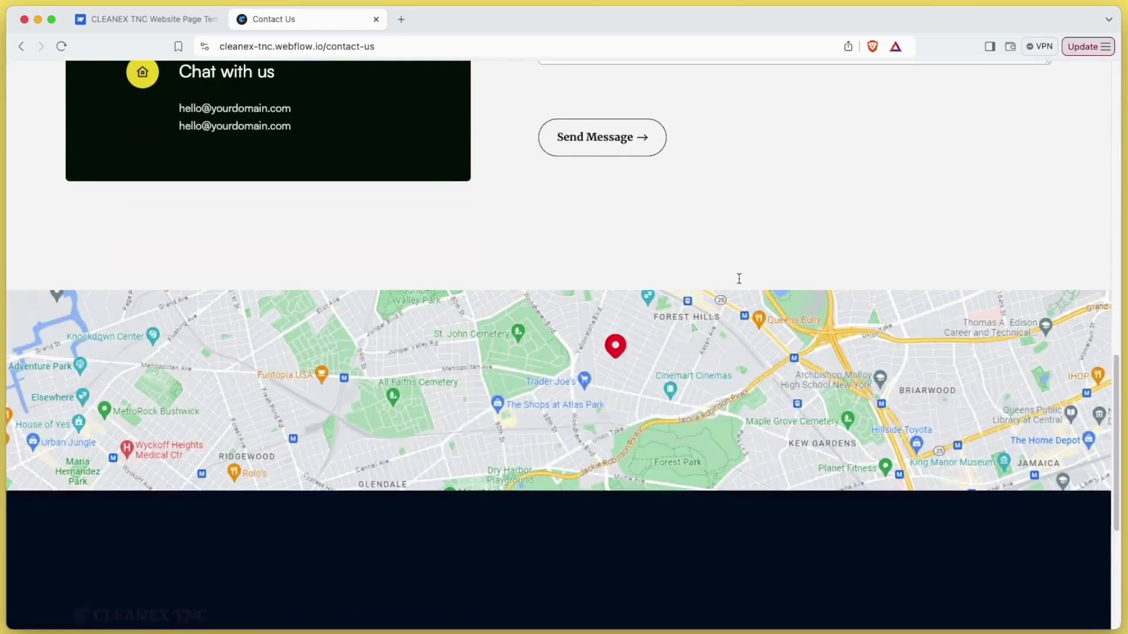
scroll(740, 283, "up", 3)
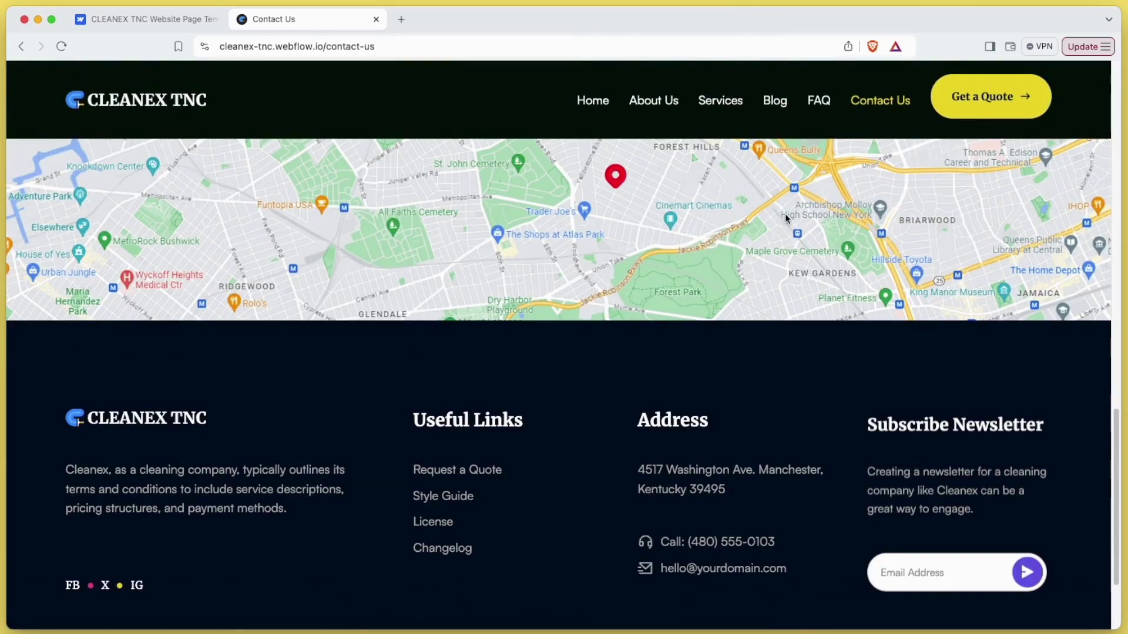
Return to the home page, open the Commercial Cleaning service and look through its service cards and related services
left_click(878, 103)
left_click(605, 102)
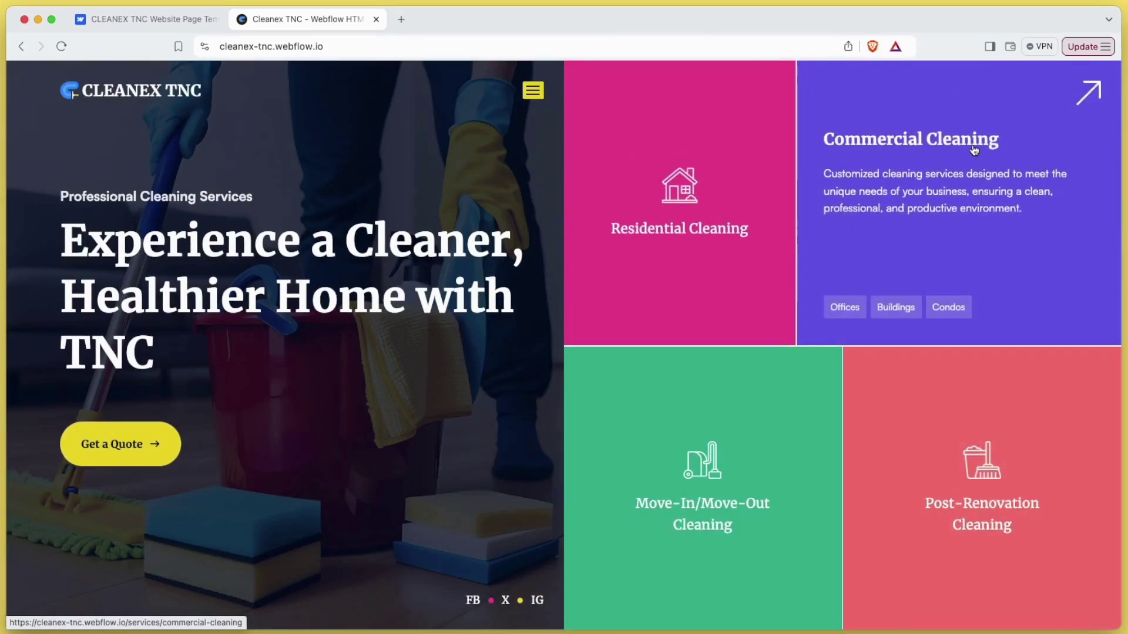
left_click(974, 148)
scroll(928, 189, "down", 6)
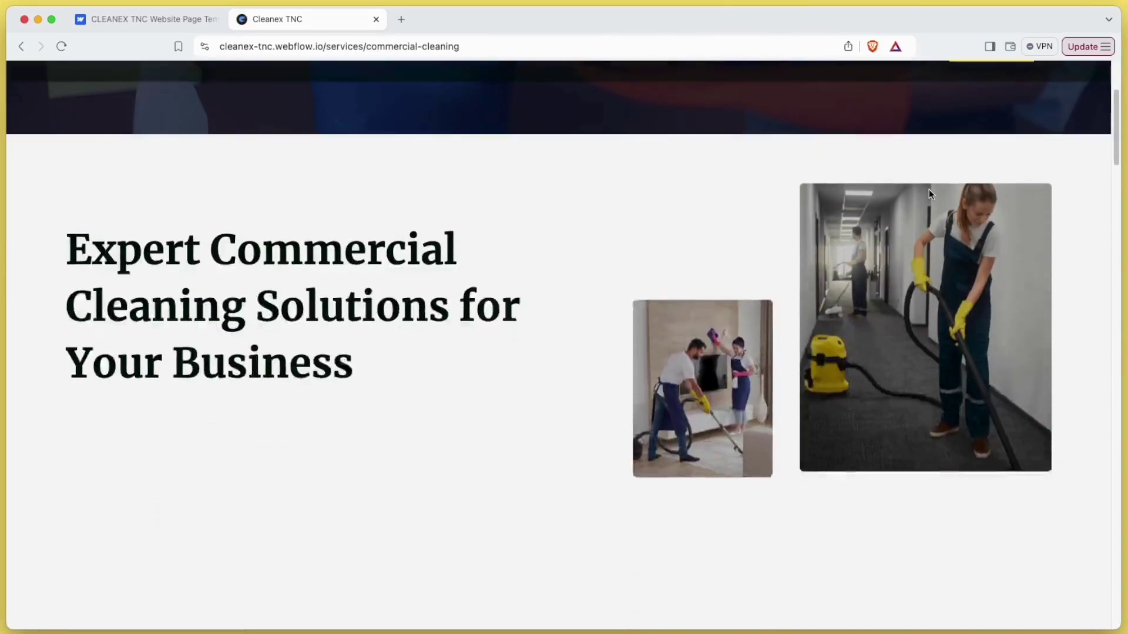
scroll(929, 193, "down", 15)
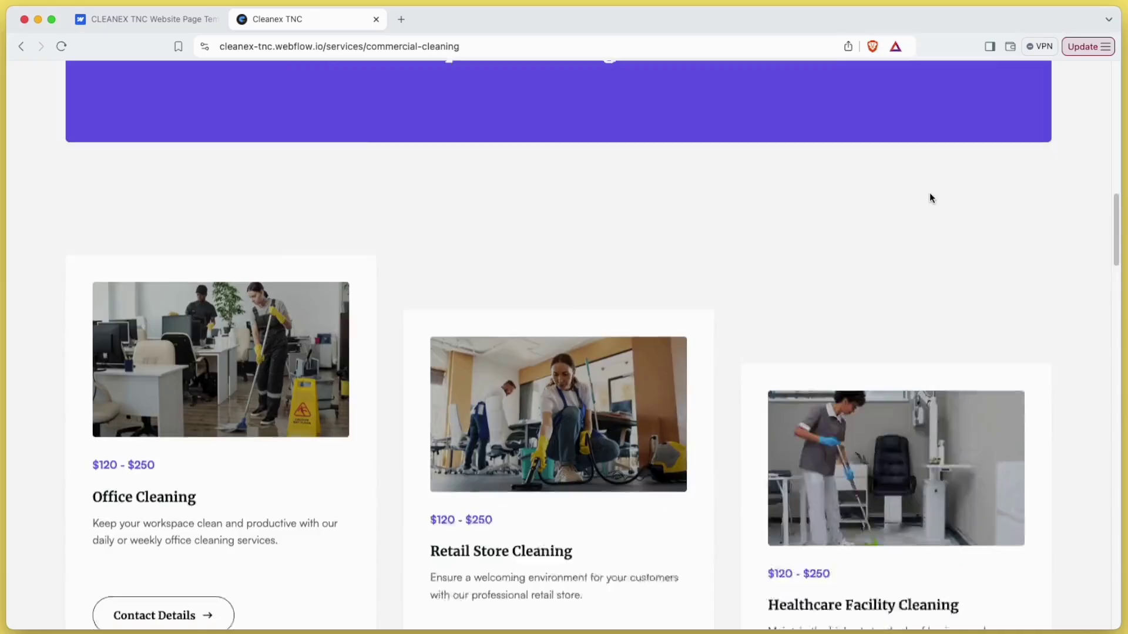
scroll(930, 194, "down", 6)
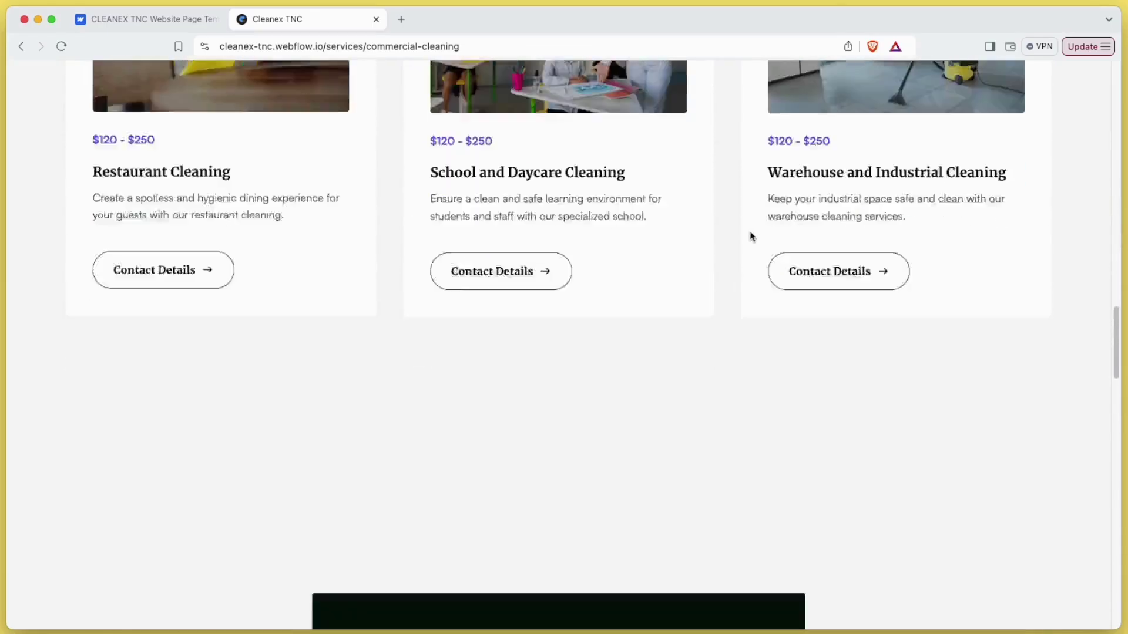
scroll(750, 234, "down", 4)
scroll(722, 305, "down", 20)
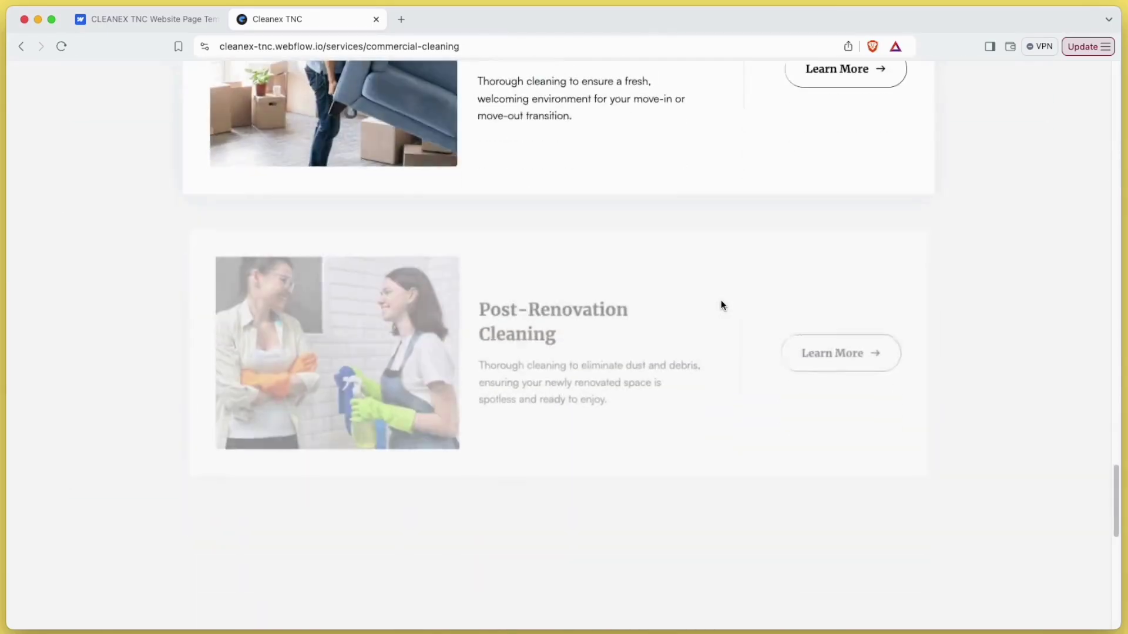
scroll(721, 304, "down", 6)
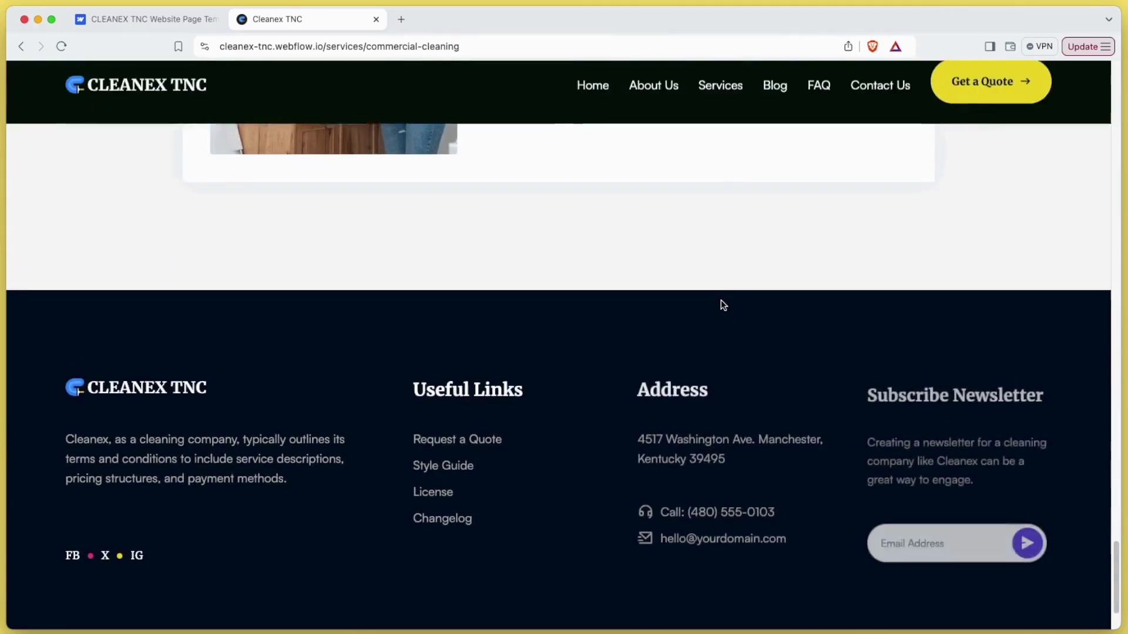
Return to the home page, open the Move-In/Move-Out Cleaning service and look through its introduction and service cards
left_click(597, 106)
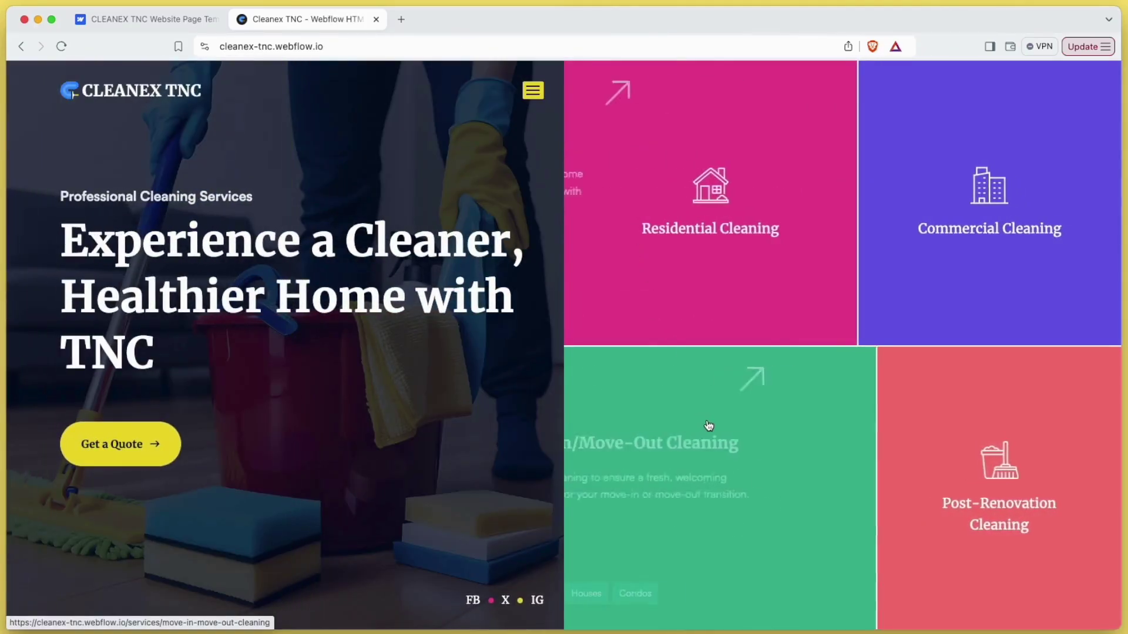
left_click(708, 424)
scroll(703, 423, "down", 7)
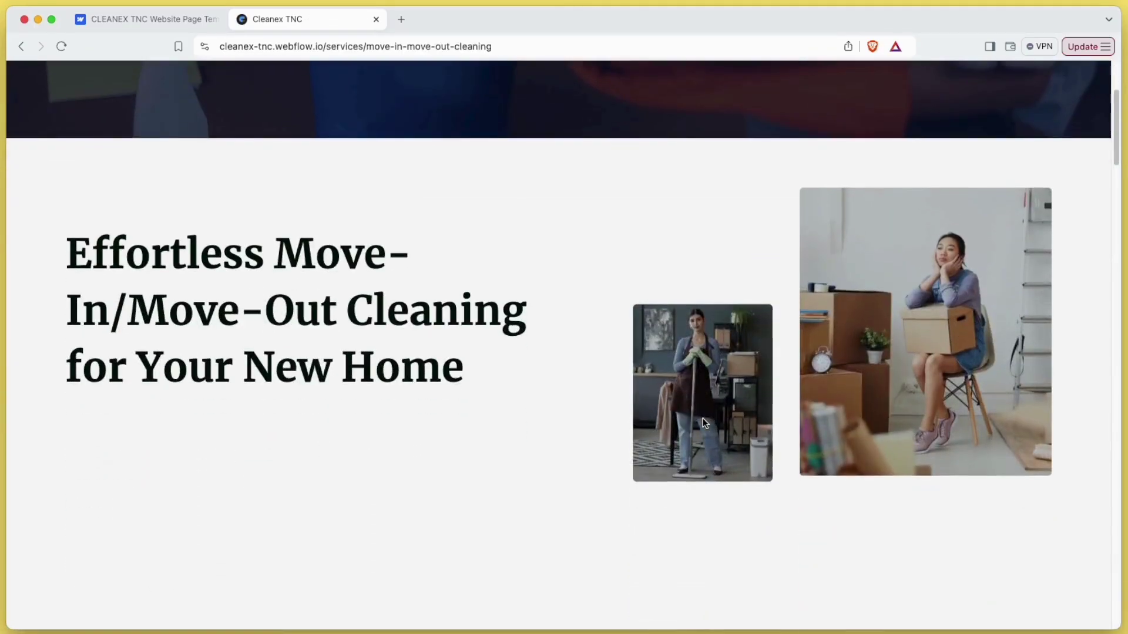
scroll(705, 423, "down", 10)
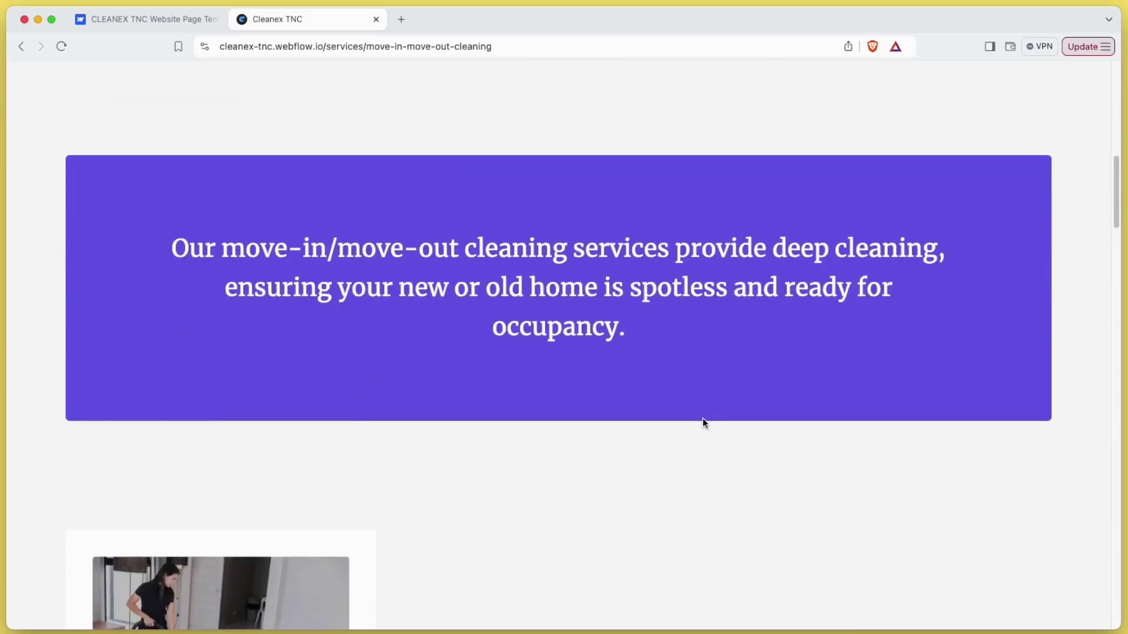
scroll(703, 418, "down", 15)
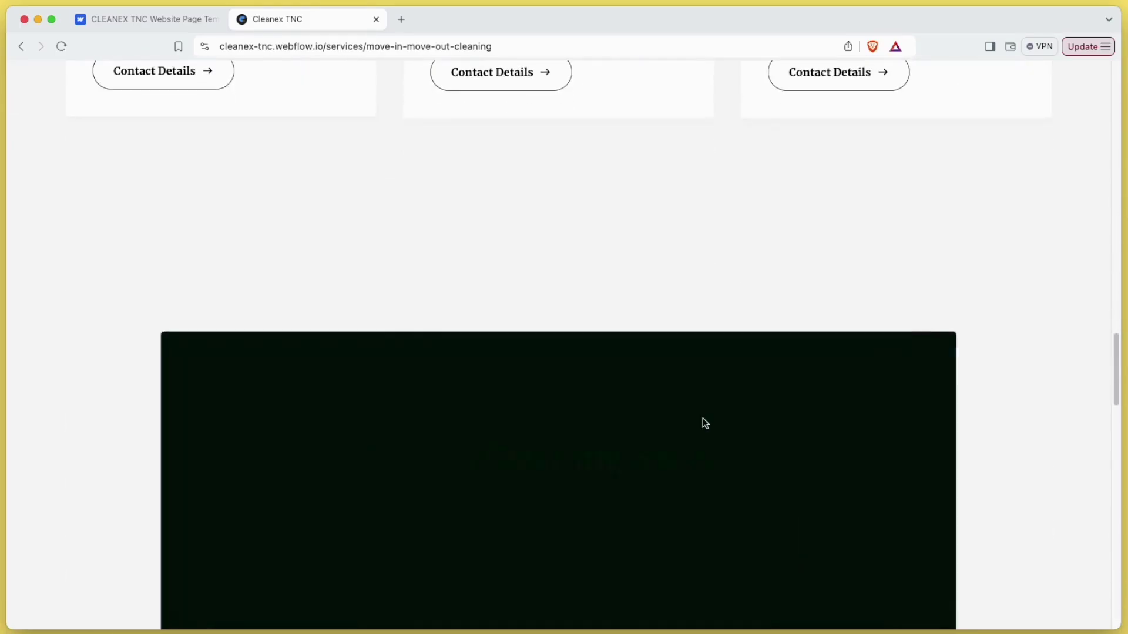
scroll(703, 418, "up", 2)
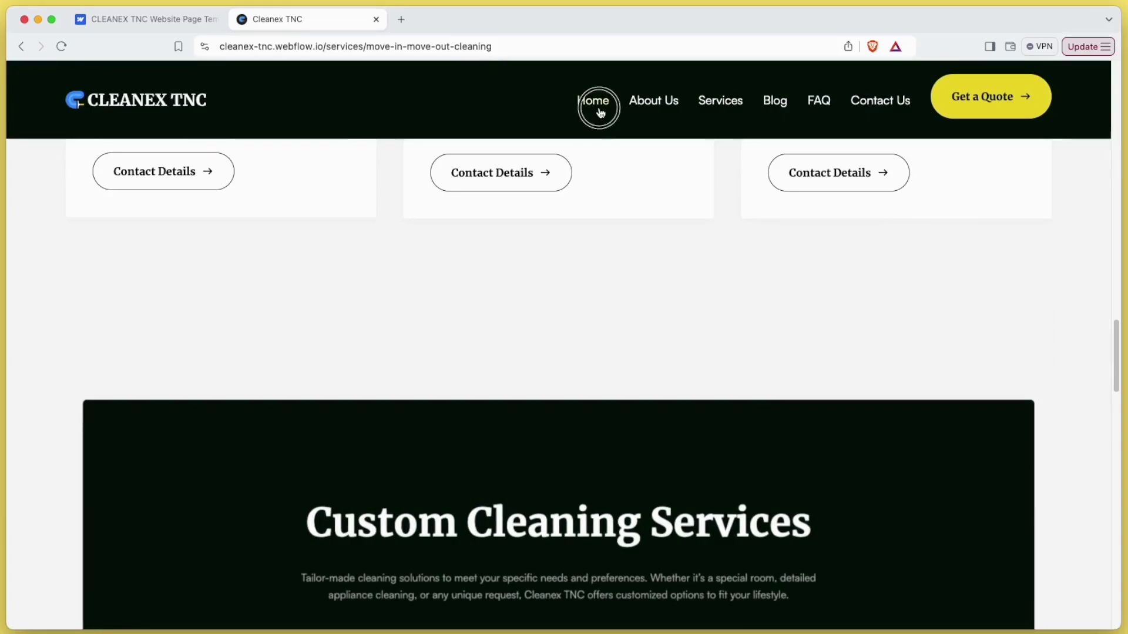
Return to the home page, open the Post-Renovation Cleaning service and look through its introduction and service cards
left_click(600, 113)
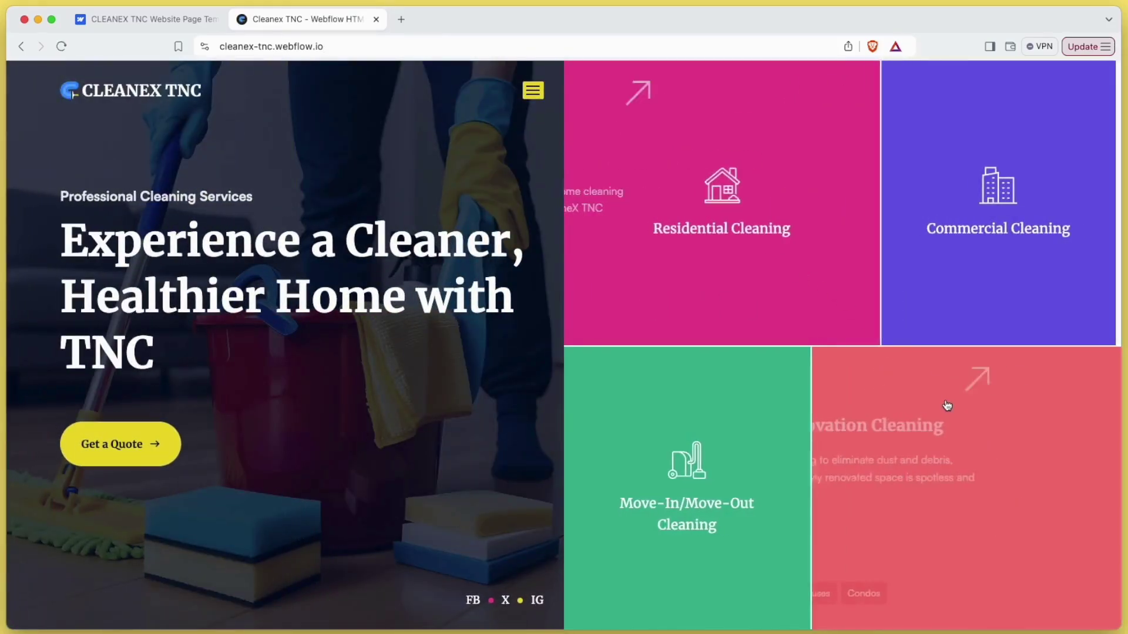
left_click(947, 405)
scroll(936, 397, "down", 3)
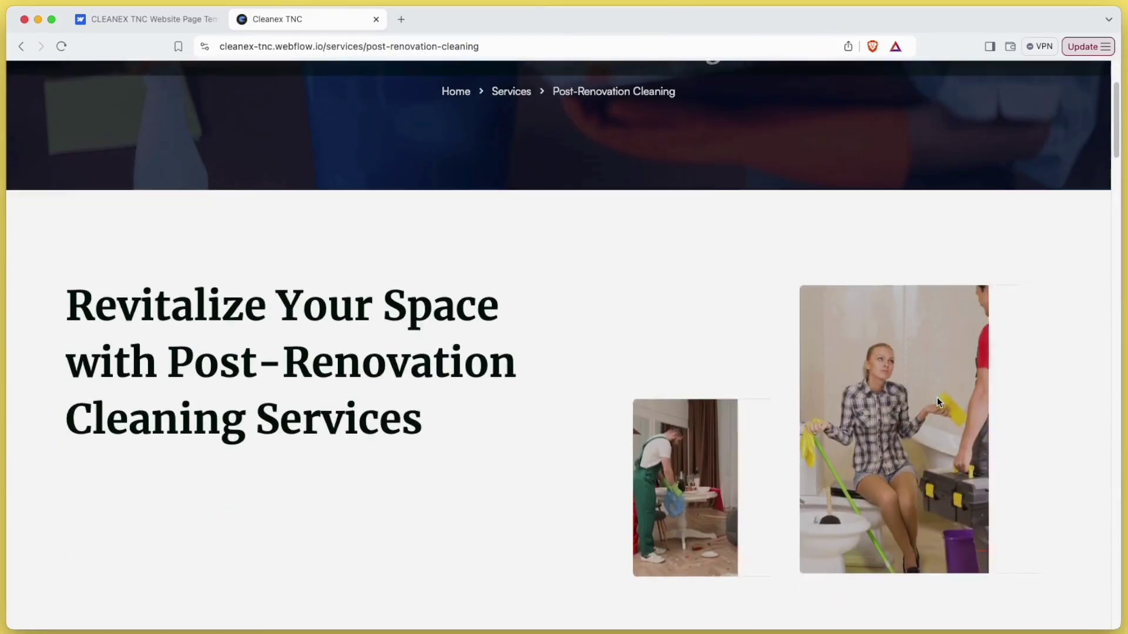
scroll(937, 397, "down", 15)
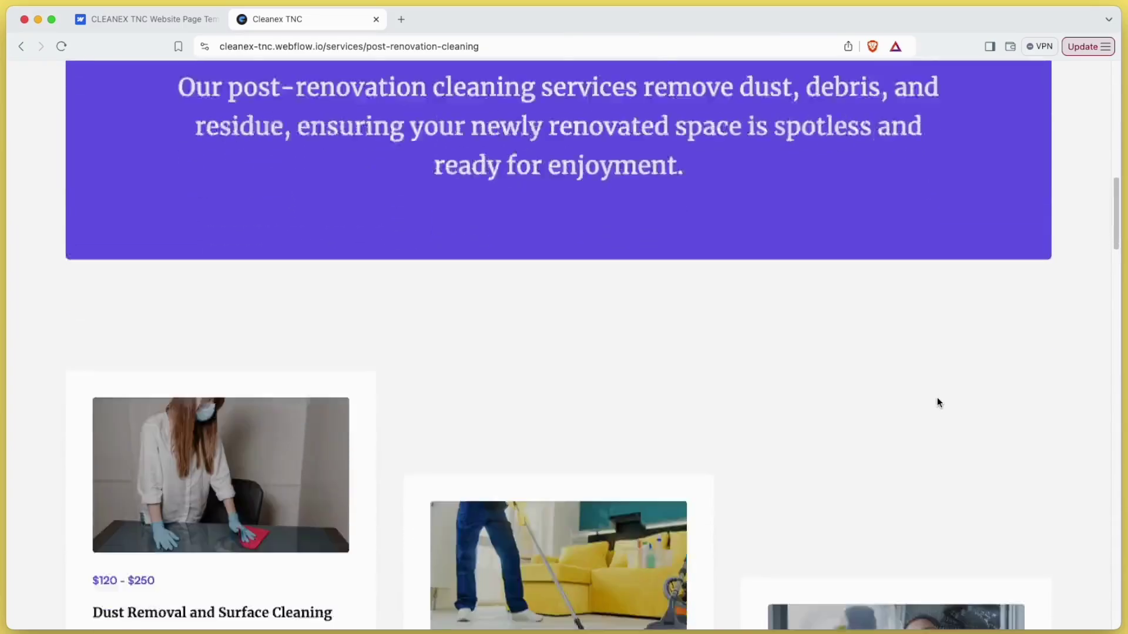
scroll(938, 402, "down", 10)
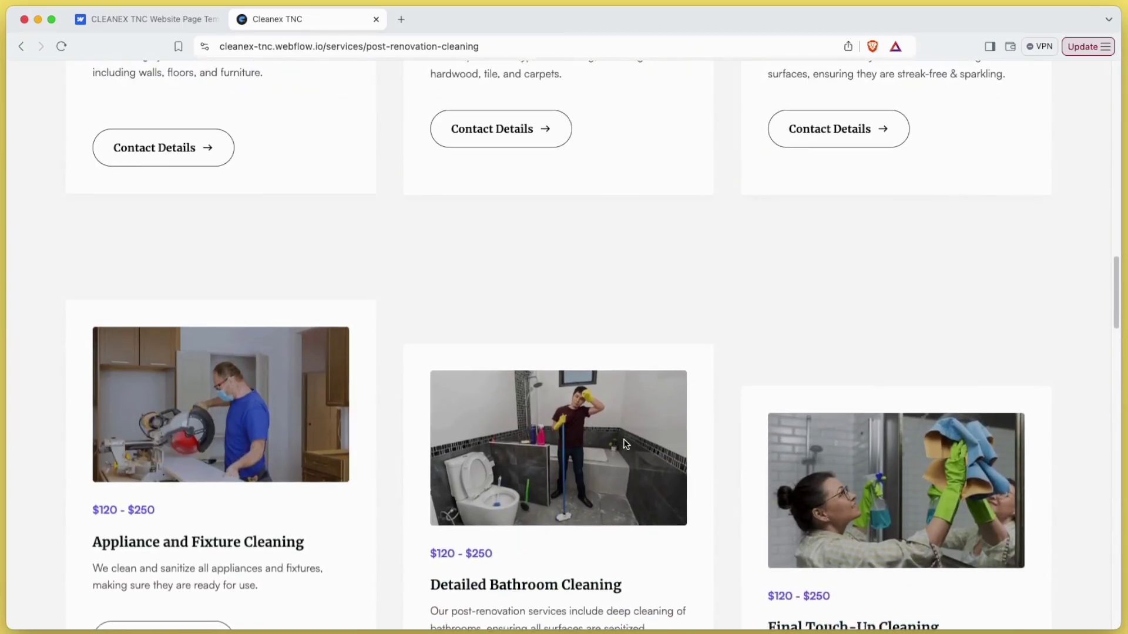
Look through the remaining service cards, the Custom Cleaning Services banner and the related services of the Post-Renovation Cleaning page
scroll(626, 445, "down", 17)
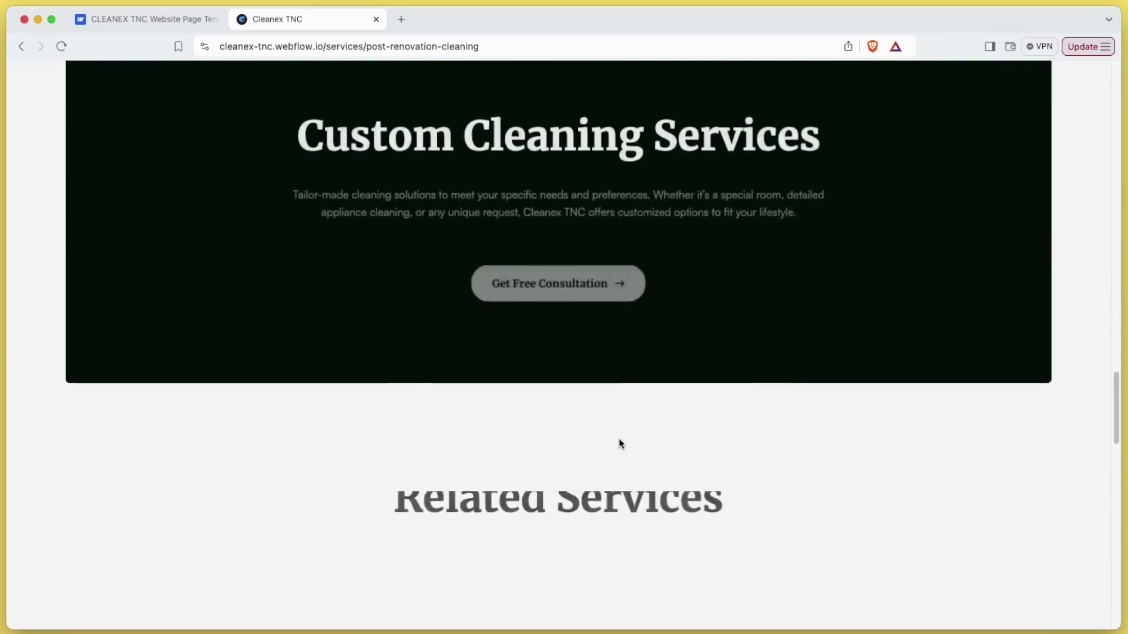
scroll(622, 445, "down", 15)
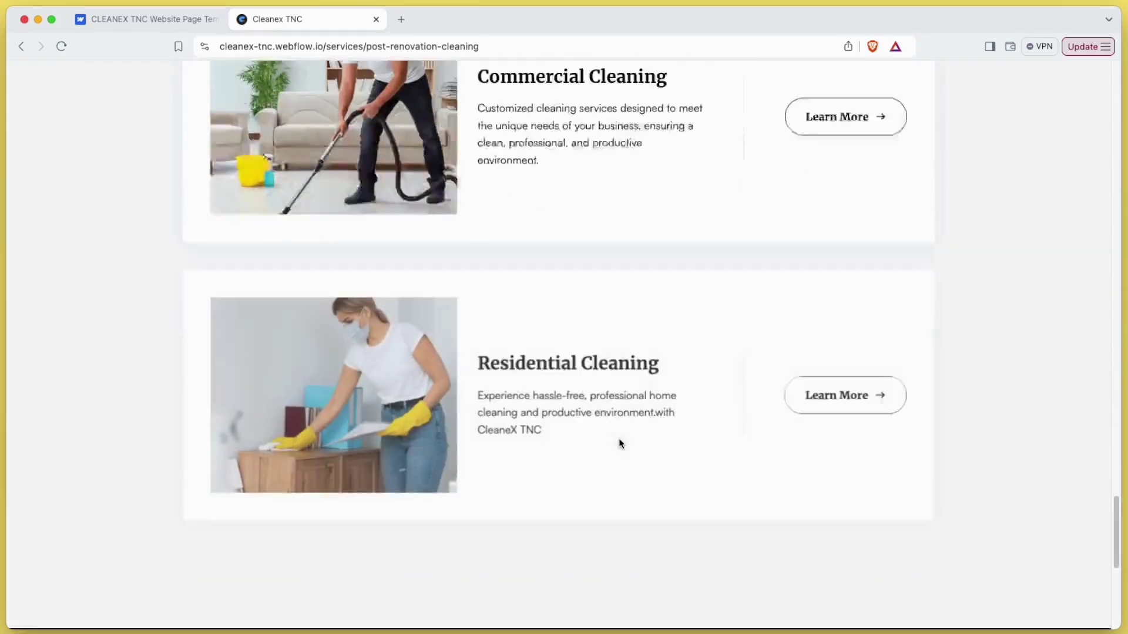
scroll(618, 439, "down", 6)
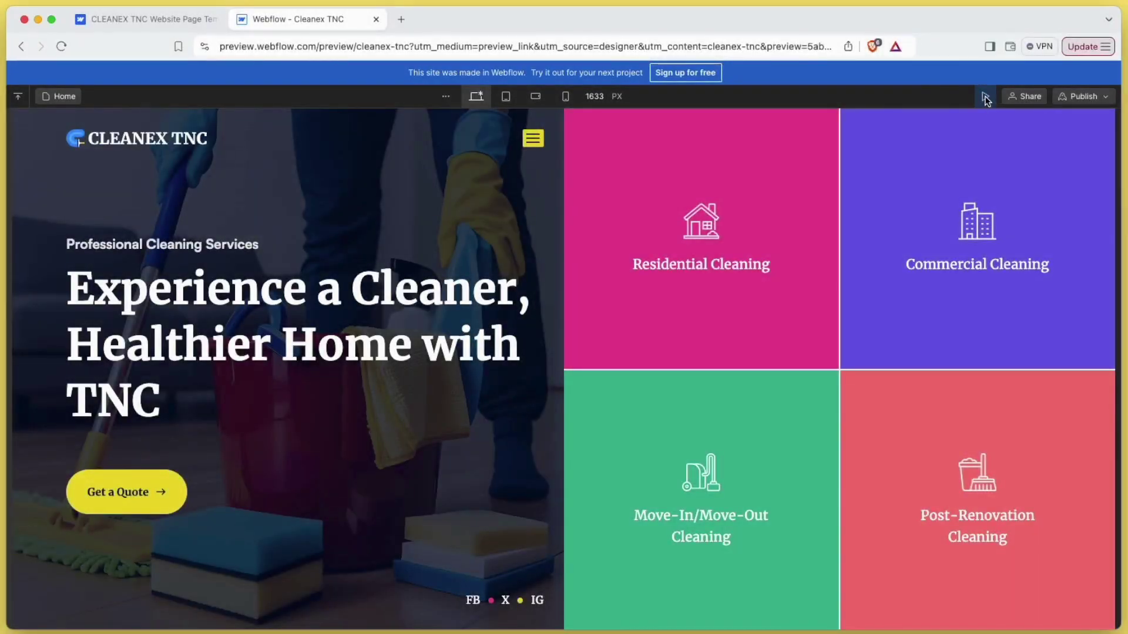
Exit preview mode in the Webflow Designer, show the Hero Contents Wrapper's settings and look over the site's page list
left_click(985, 98)
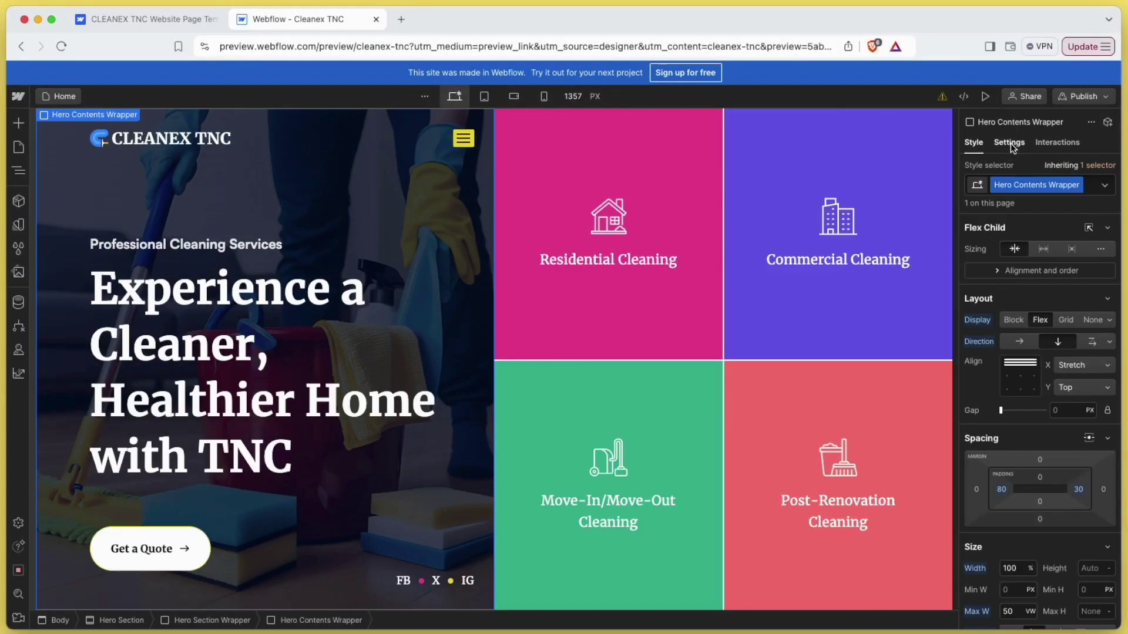
left_click(1011, 144)
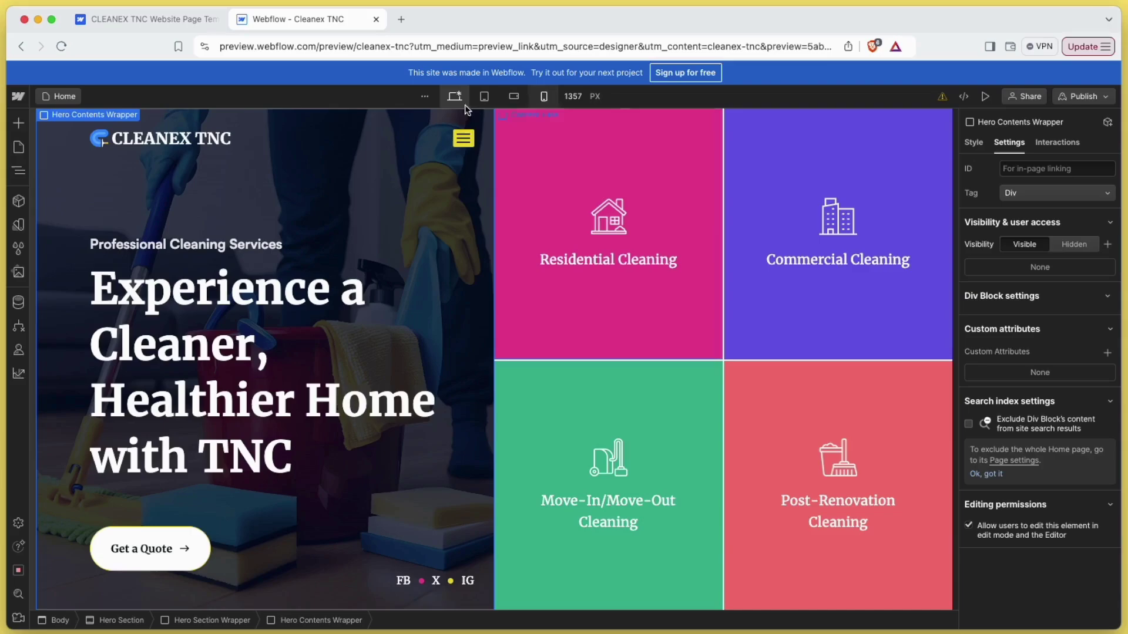
left_click(19, 148)
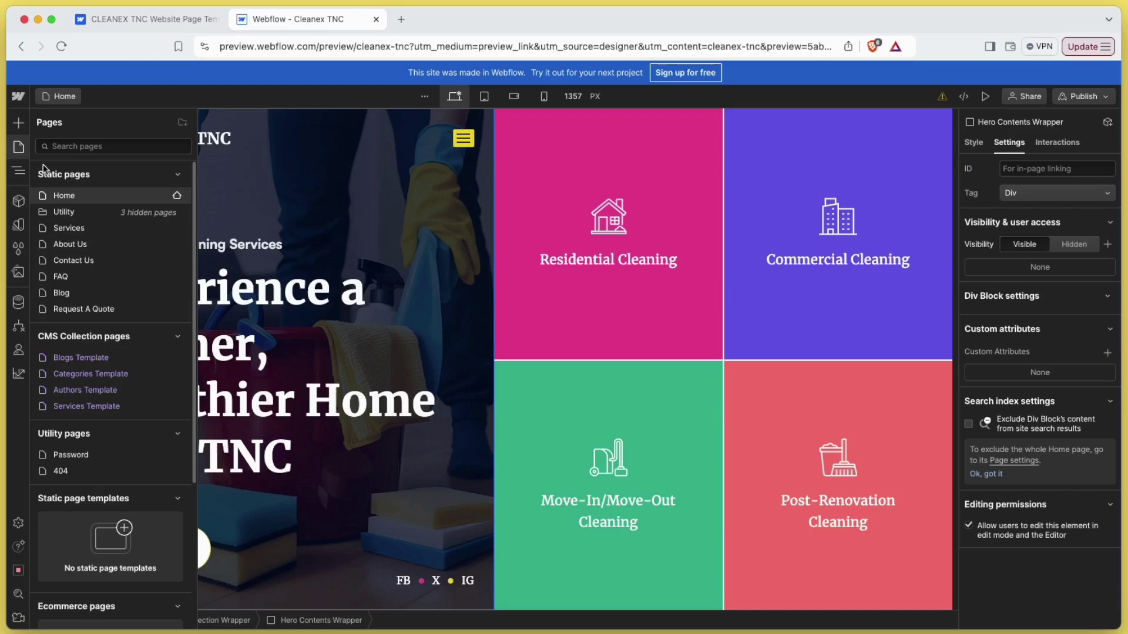
left_click(20, 148)
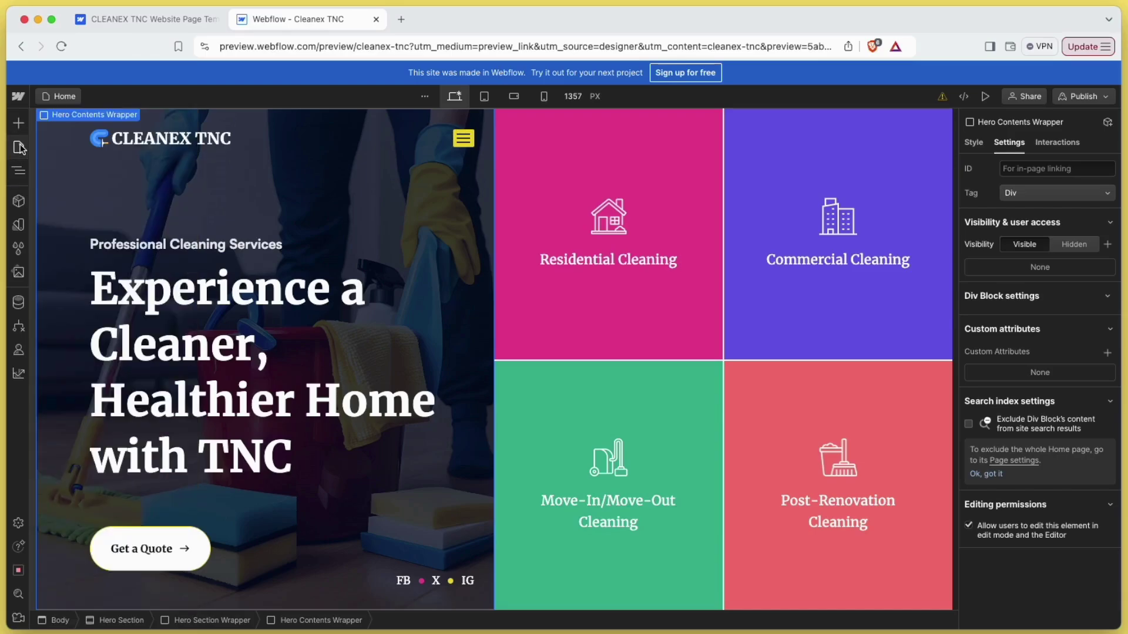
Try replacing the site logo image with fav.png from the assets, and set it back to Frame 19.svg
double_click(142, 140)
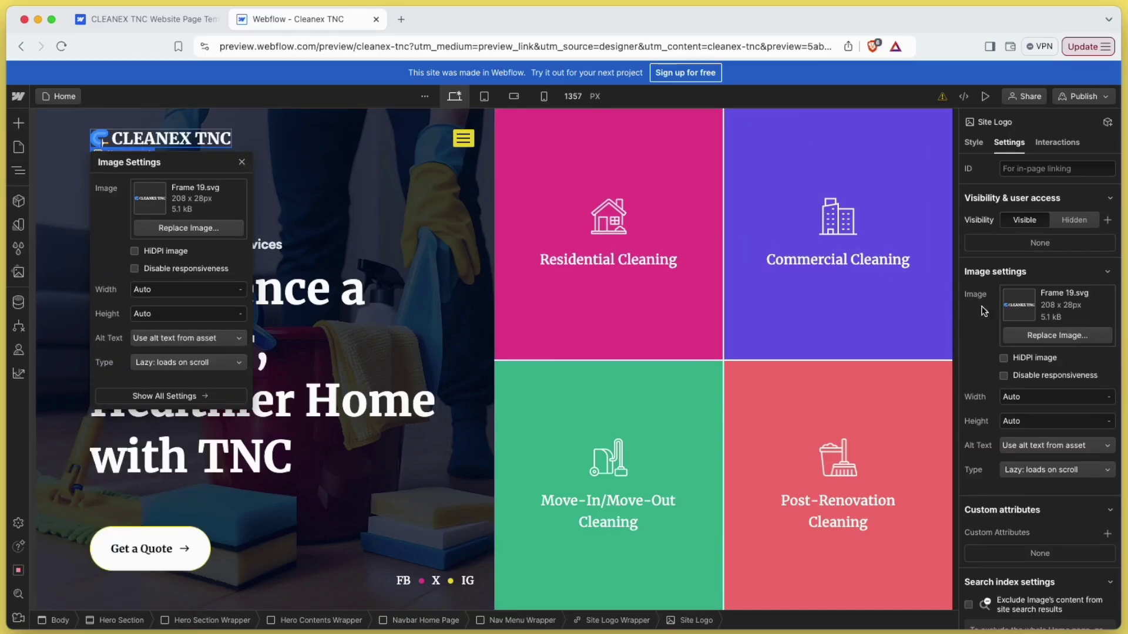
left_click(1039, 336)
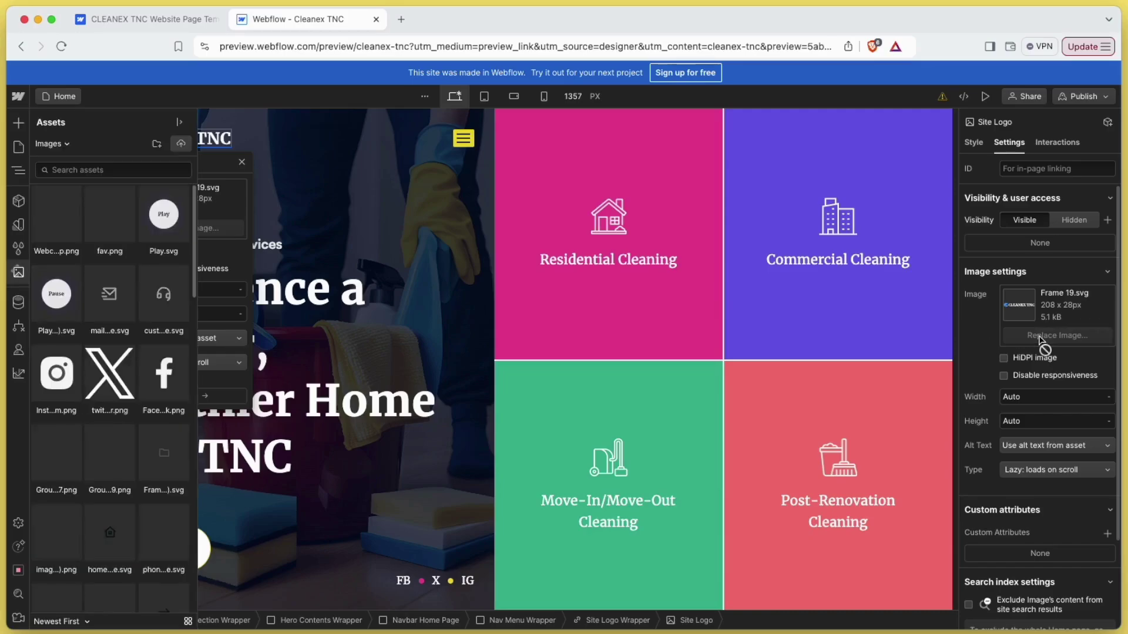
left_click(164, 376)
left_click(118, 439)
left_click(110, 213)
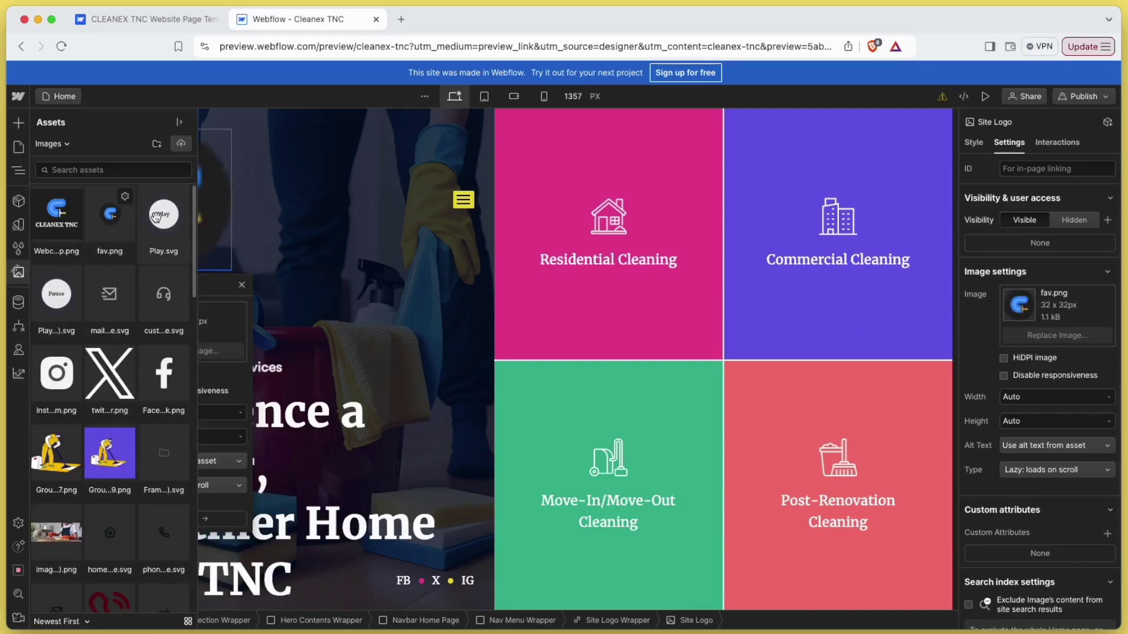
left_click(164, 455)
left_click(18, 273)
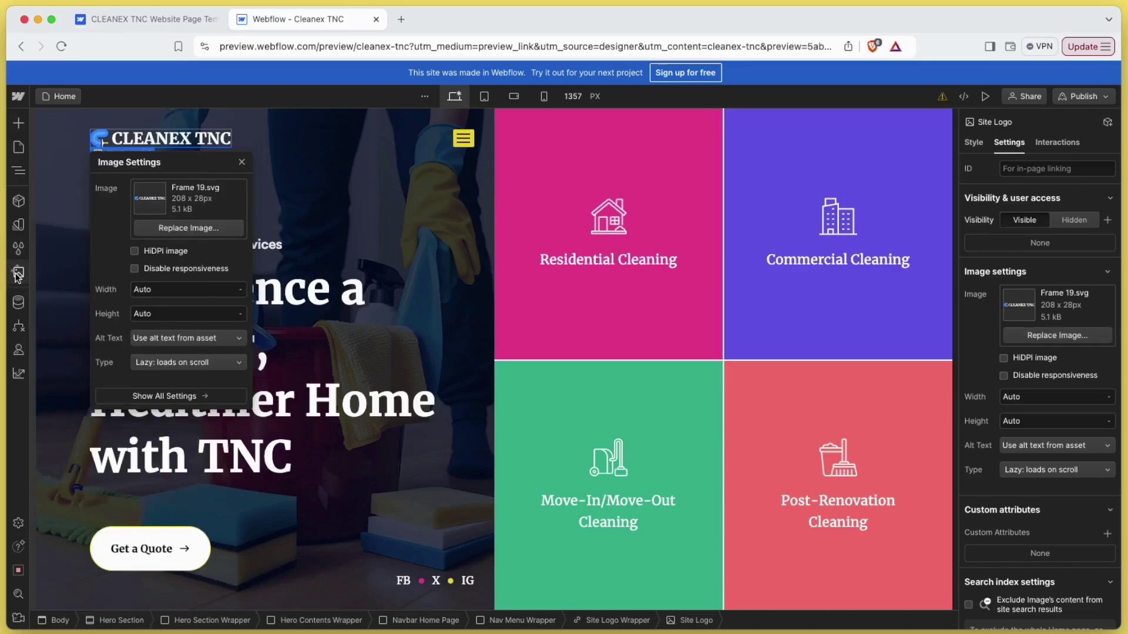
left_click(241, 163)
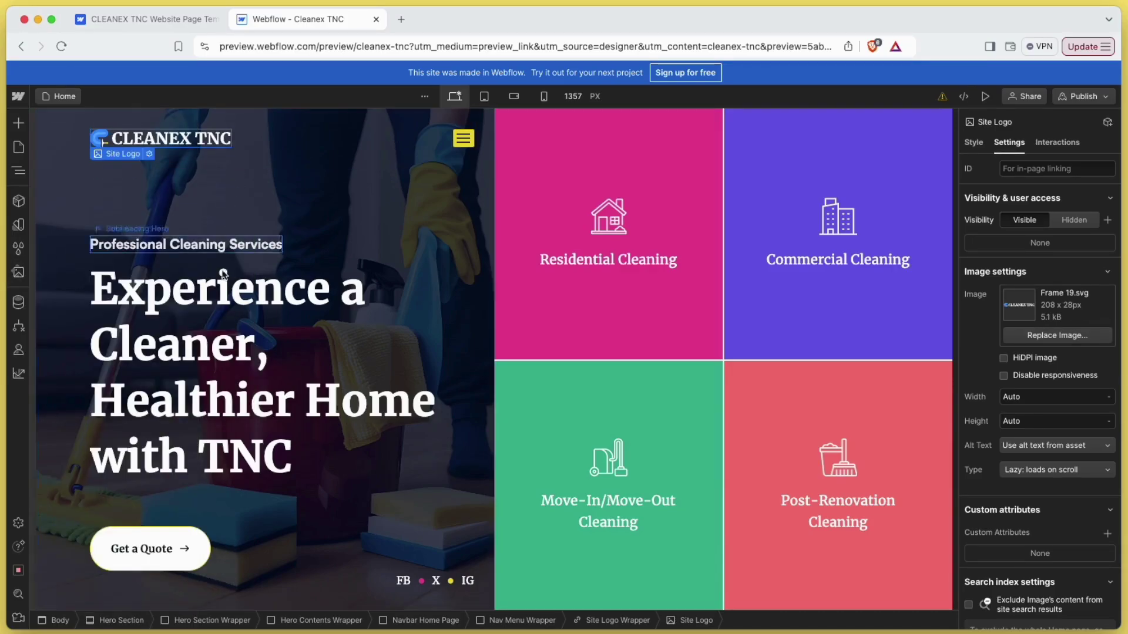
Change the hero heading text to "Welcome to ThemeNcode" and keep its heading level at 1
left_click(215, 352)
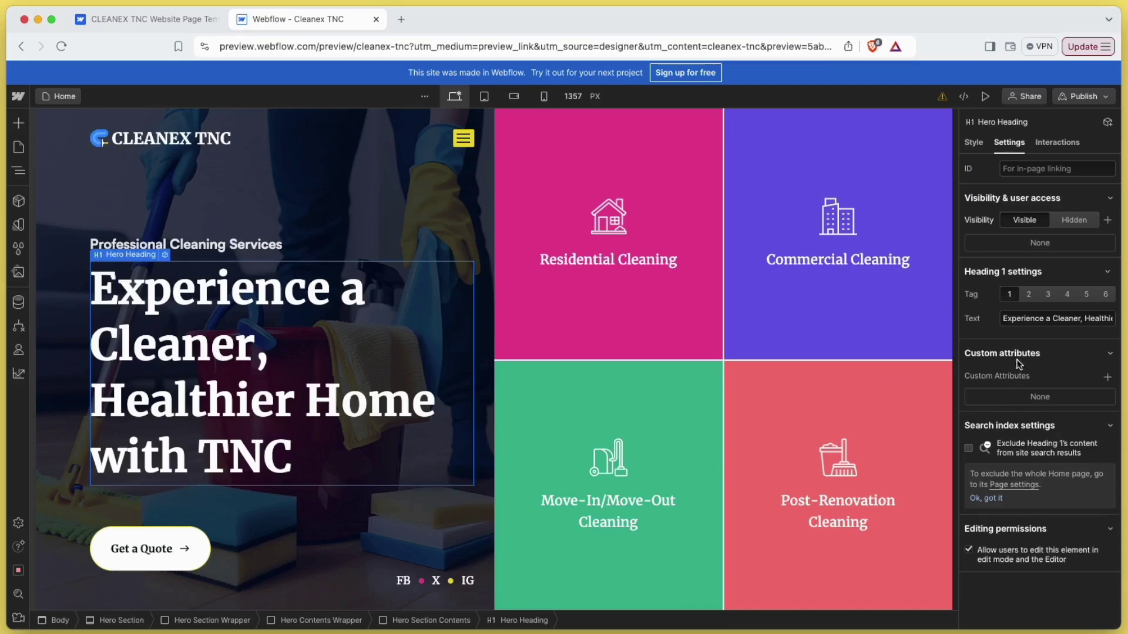
type("Welcome to")
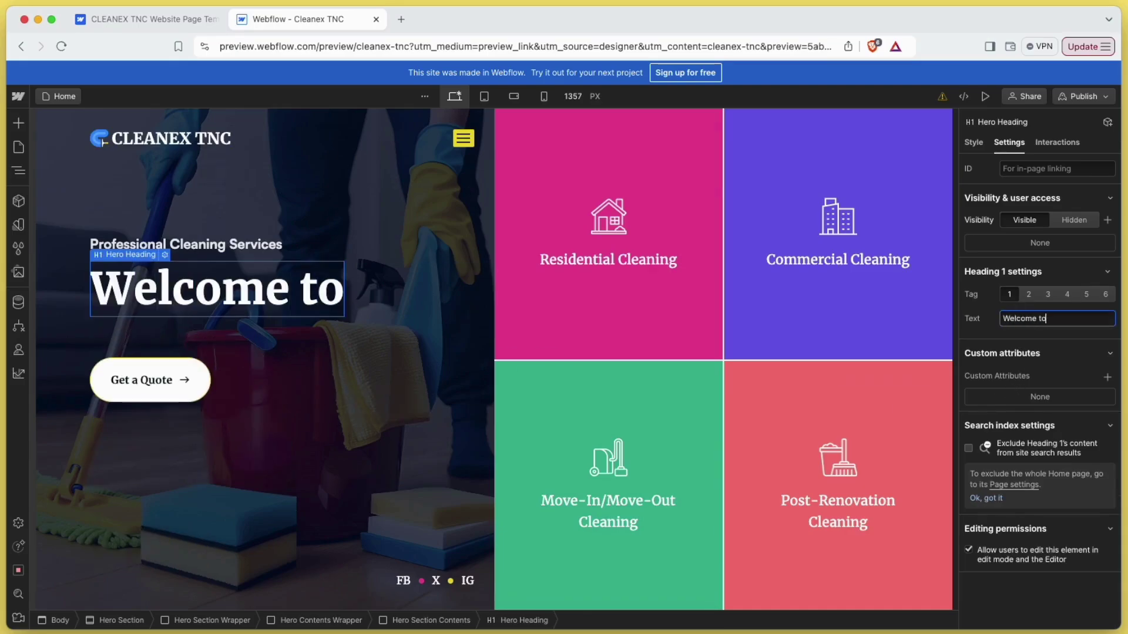
type(" ThemeNcode")
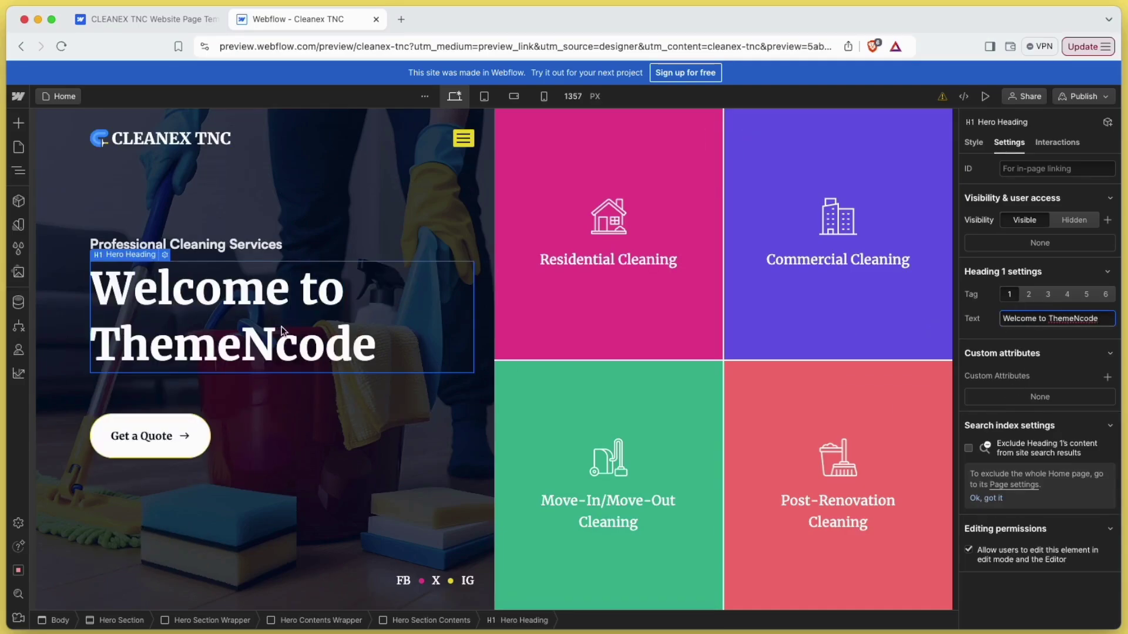
left_click(1026, 297)
left_click(1009, 296)
Set the hero subheading to "This is for learning" and the hero button text to "Click Here"
left_click(262, 246)
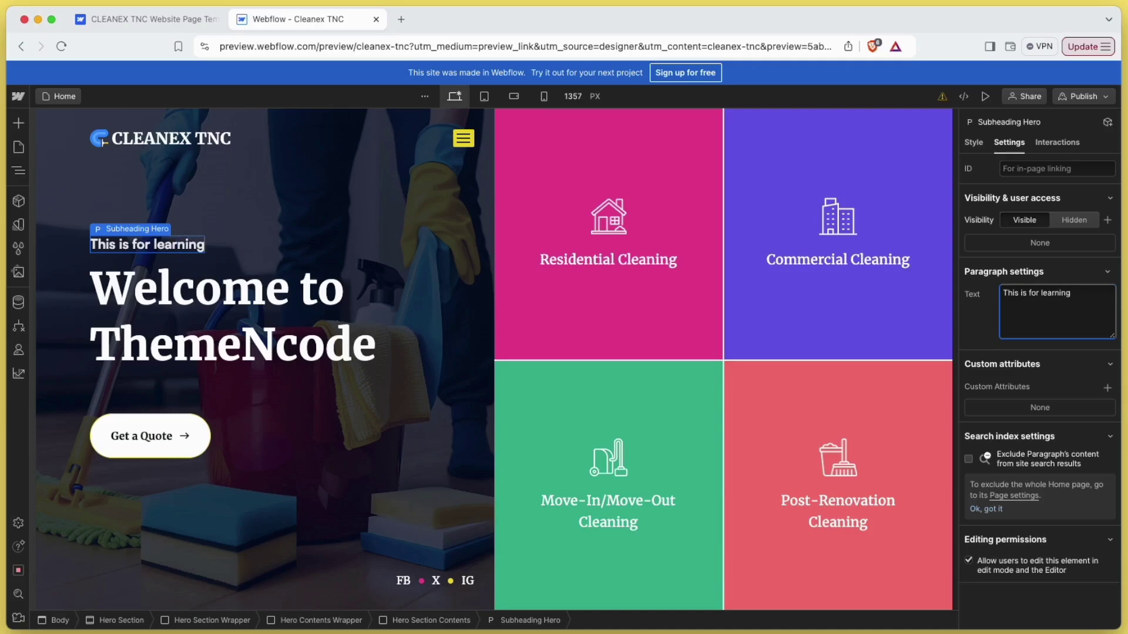
double_click(157, 422)
type("Click Here")
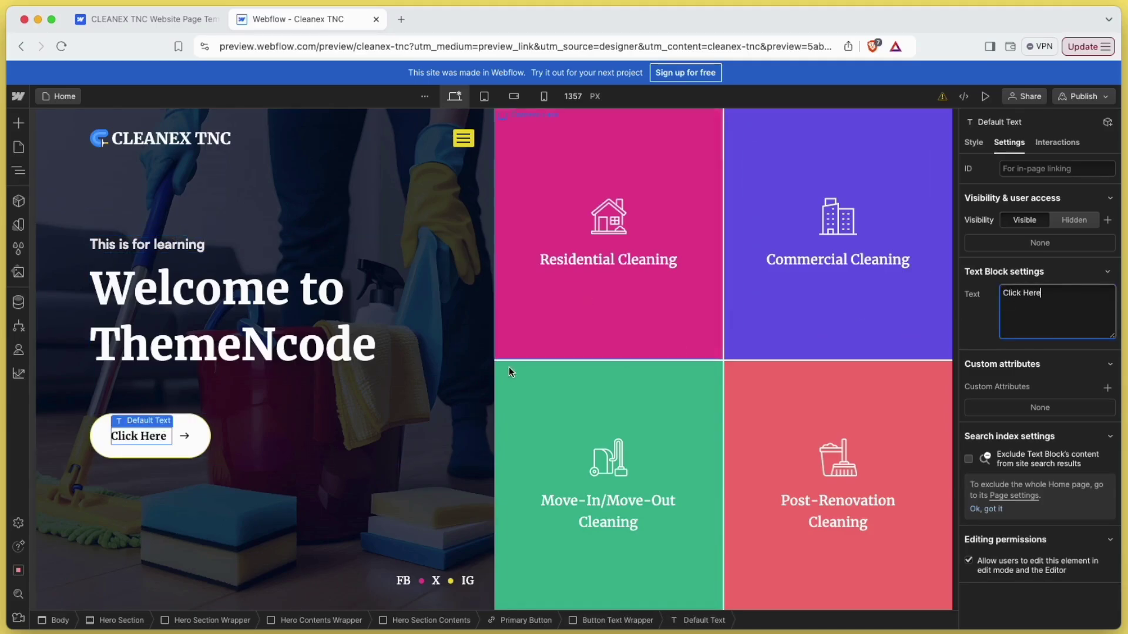
left_click(594, 259)
Open the Services page and rename the "About Us" link in the navigation bar to "Our Business"
left_click(65, 96)
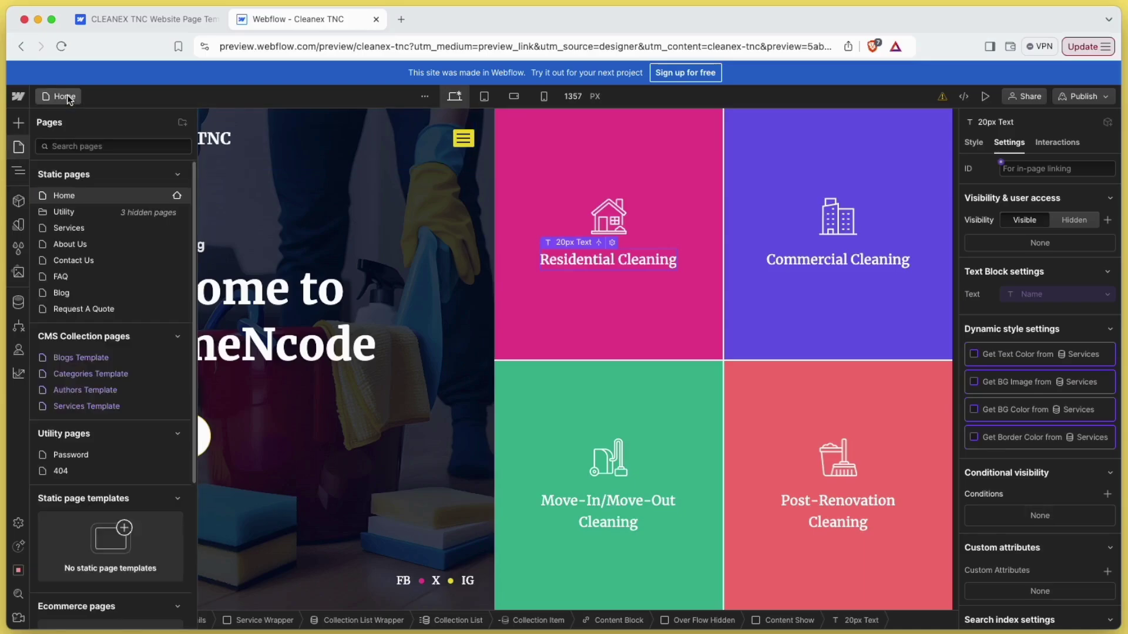
left_click(72, 226)
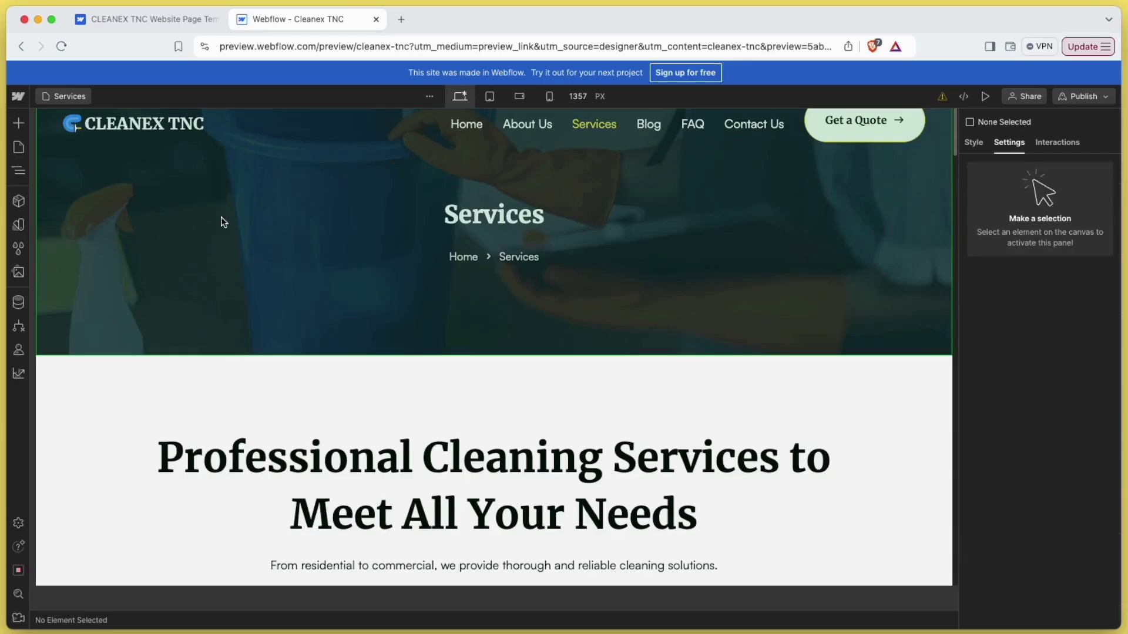
double_click(538, 125)
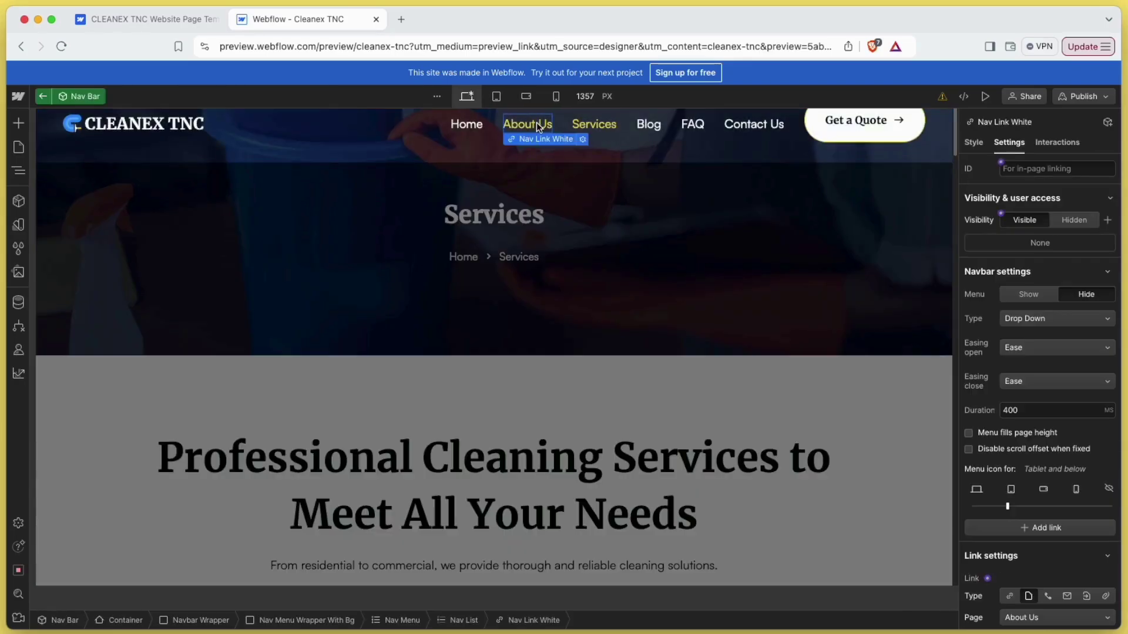
scroll(1040, 442, "down", 5)
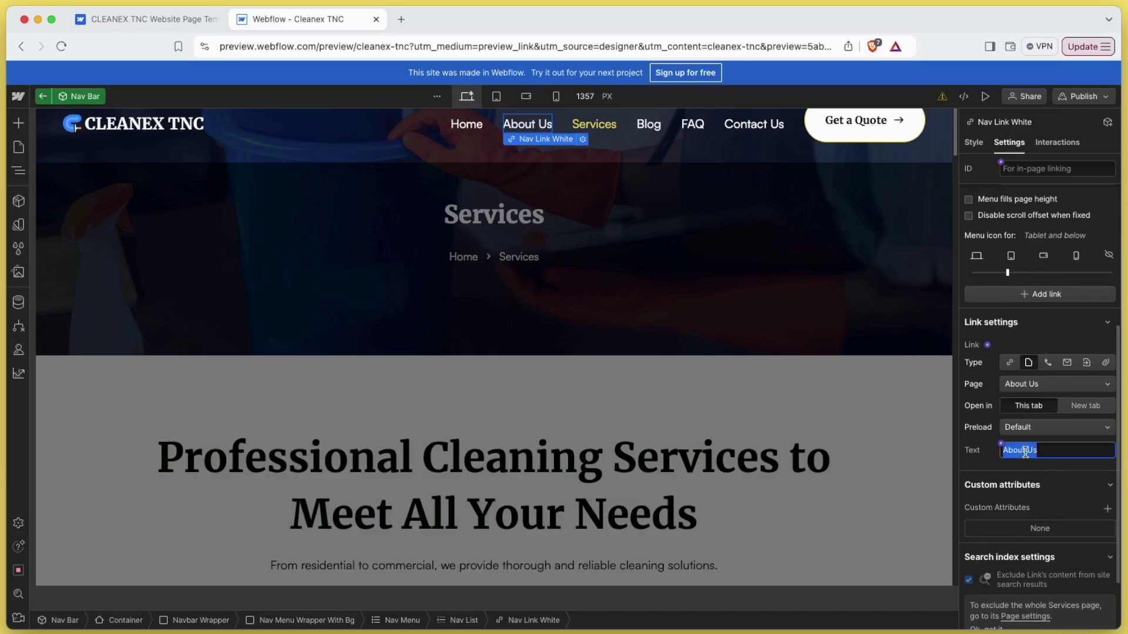
scroll(1051, 429, "down", 1)
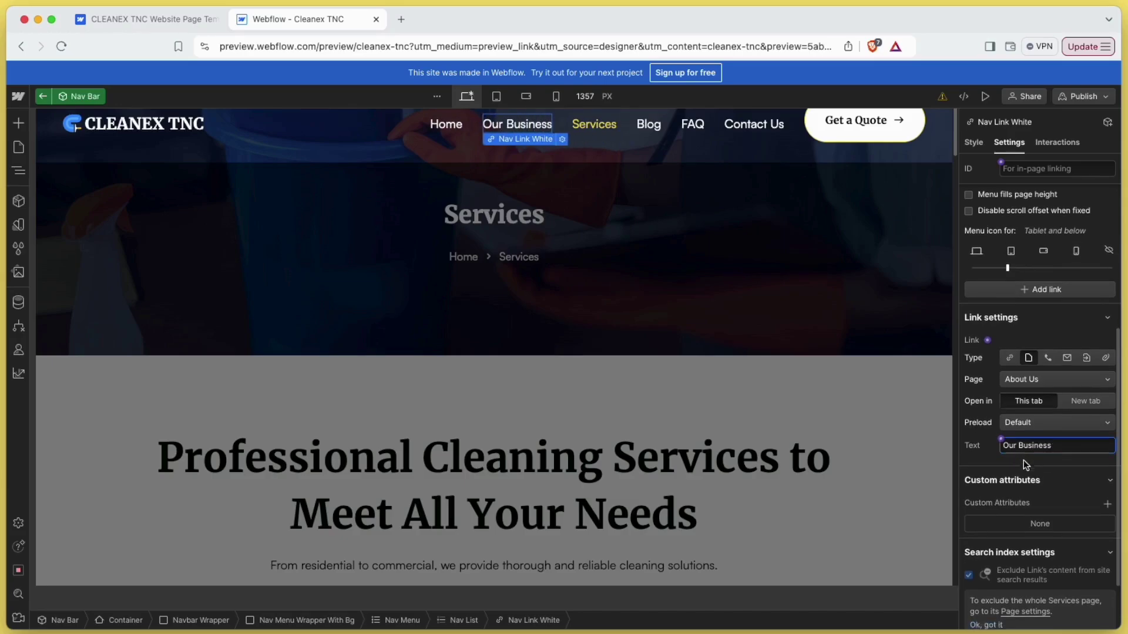
Check the nav link's target page options, keep About Us as the linked page, and stop editing the Nav Bar component
left_click(1065, 407)
key("Escape")
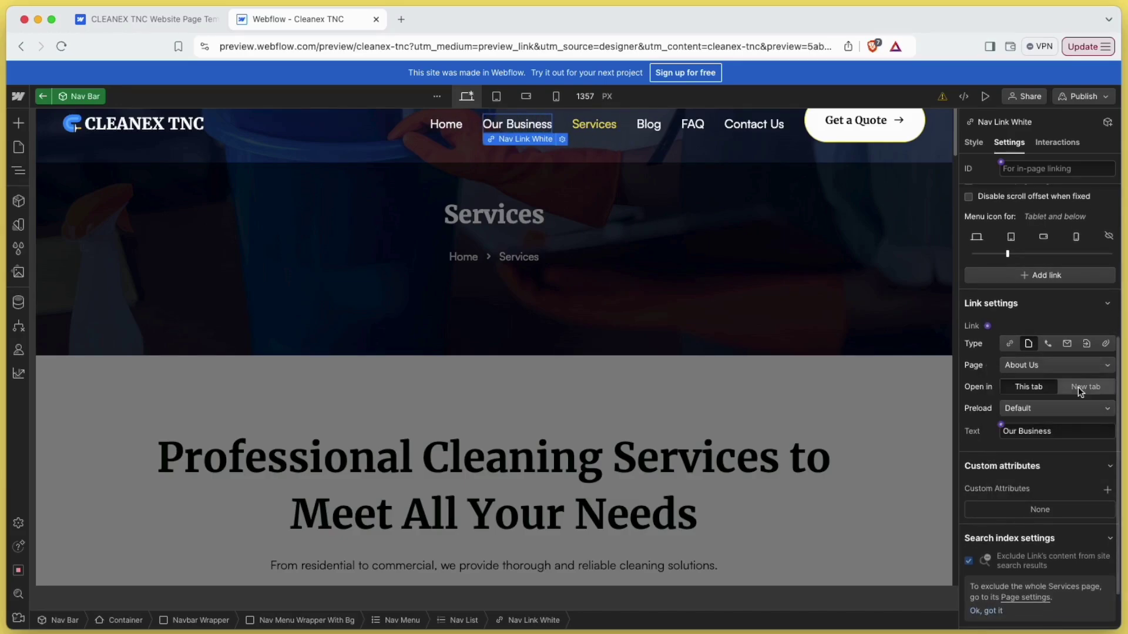
left_click(1046, 368)
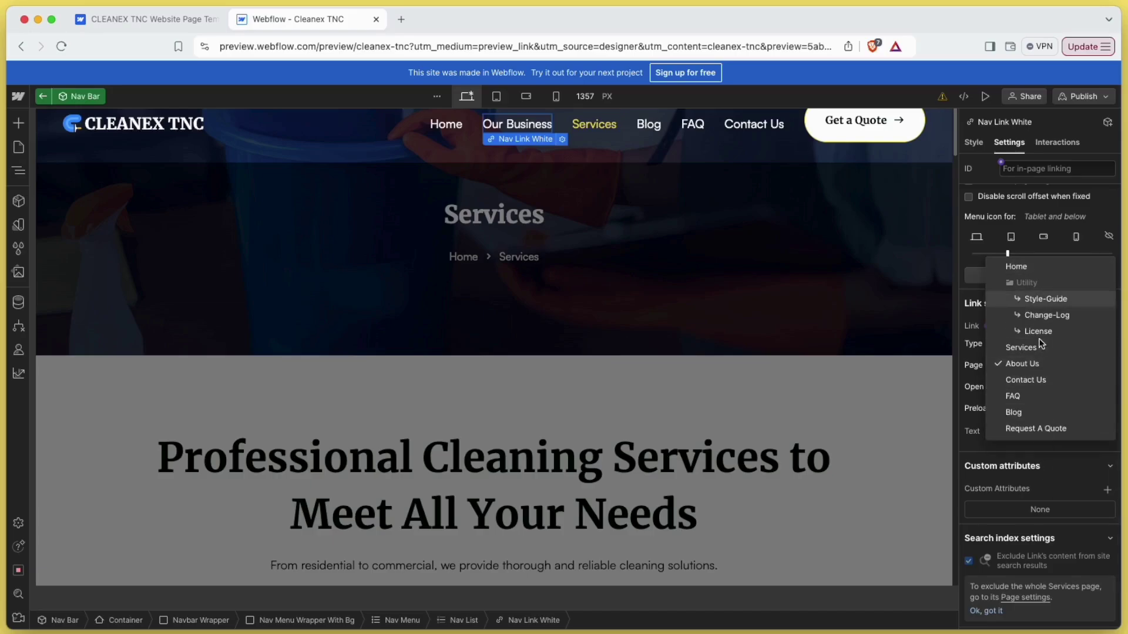
left_click(1038, 363)
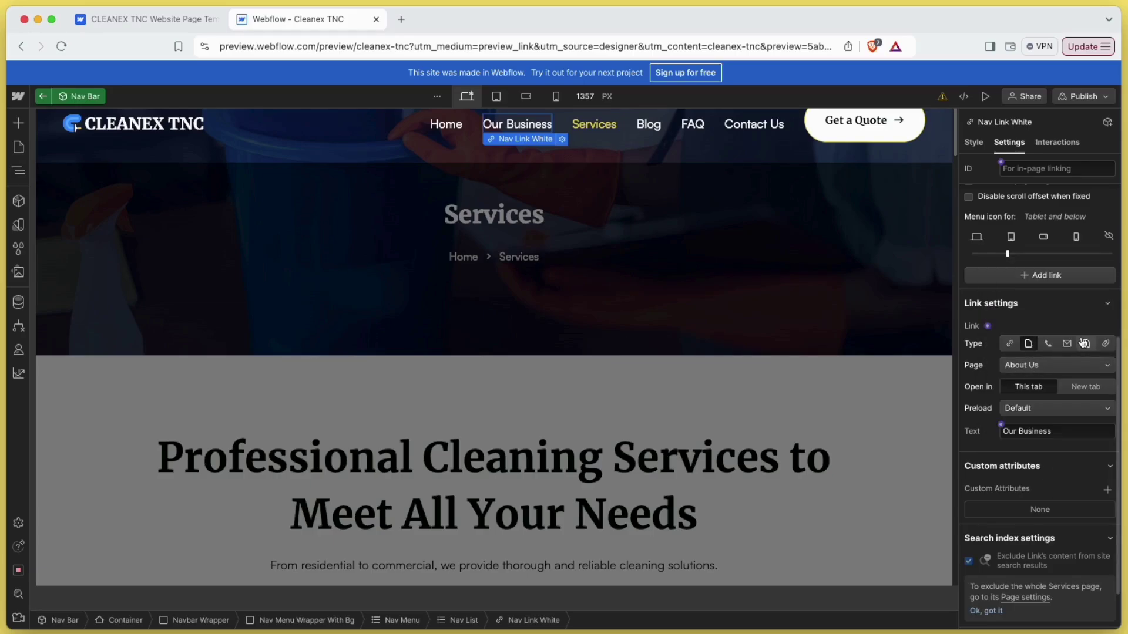
left_click(775, 233)
Inspect the settings of the Services page's section title, background video and Commercial Cleaning card
scroll(774, 231, "down", 2)
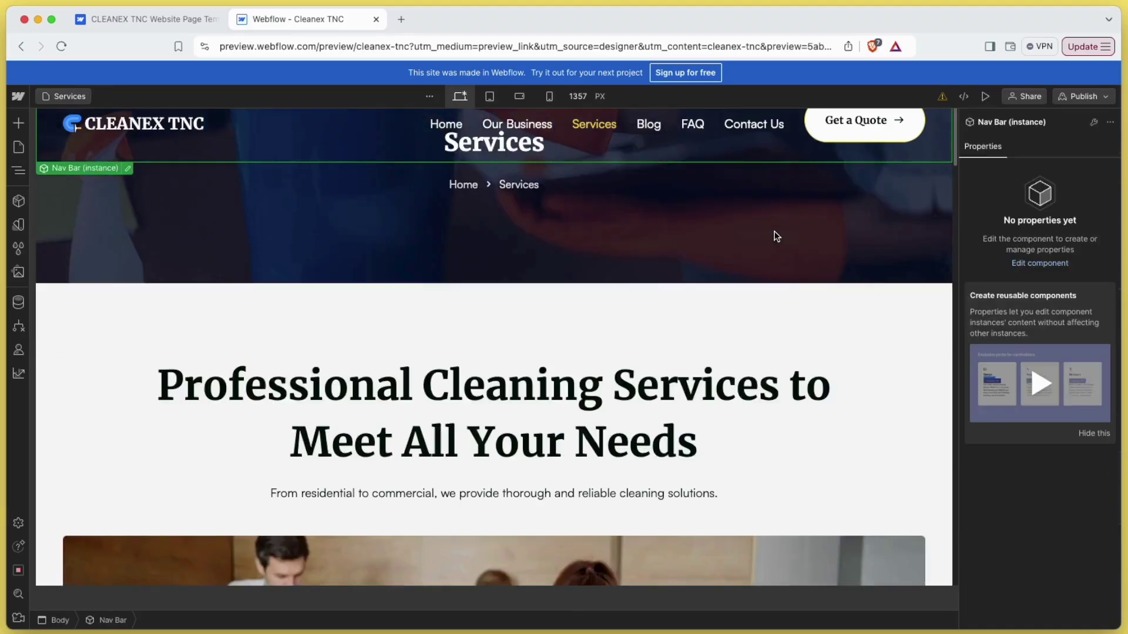
left_click(541, 393)
scroll(742, 340, "down", 7)
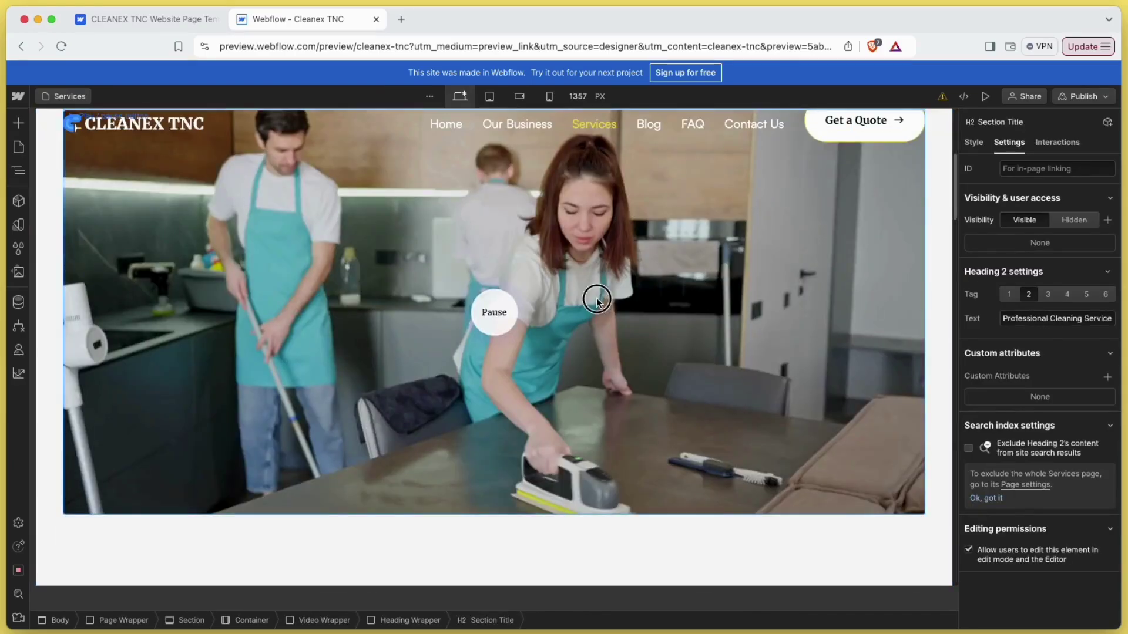
left_click(590, 333)
scroll(590, 330, "up", 1)
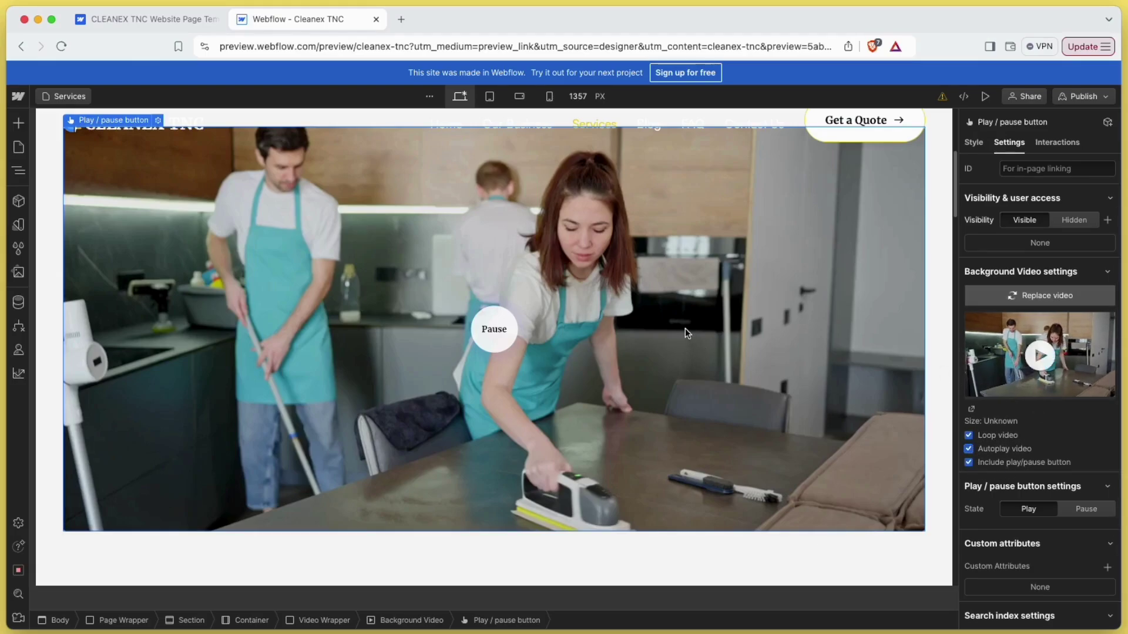
scroll(685, 329, "down", 10)
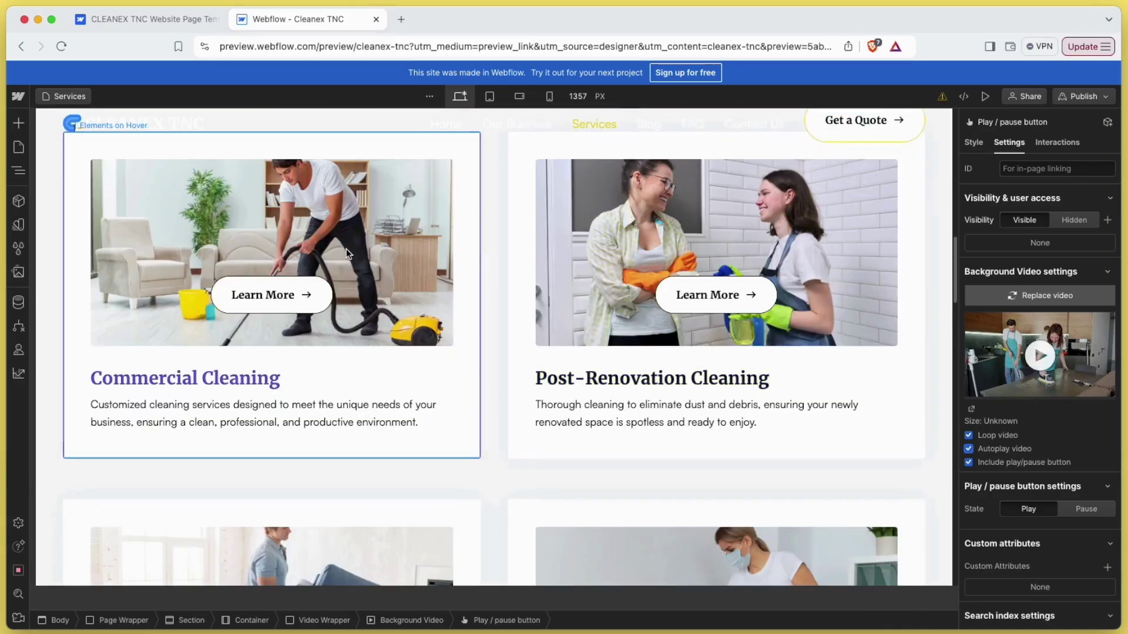
left_click(347, 248)
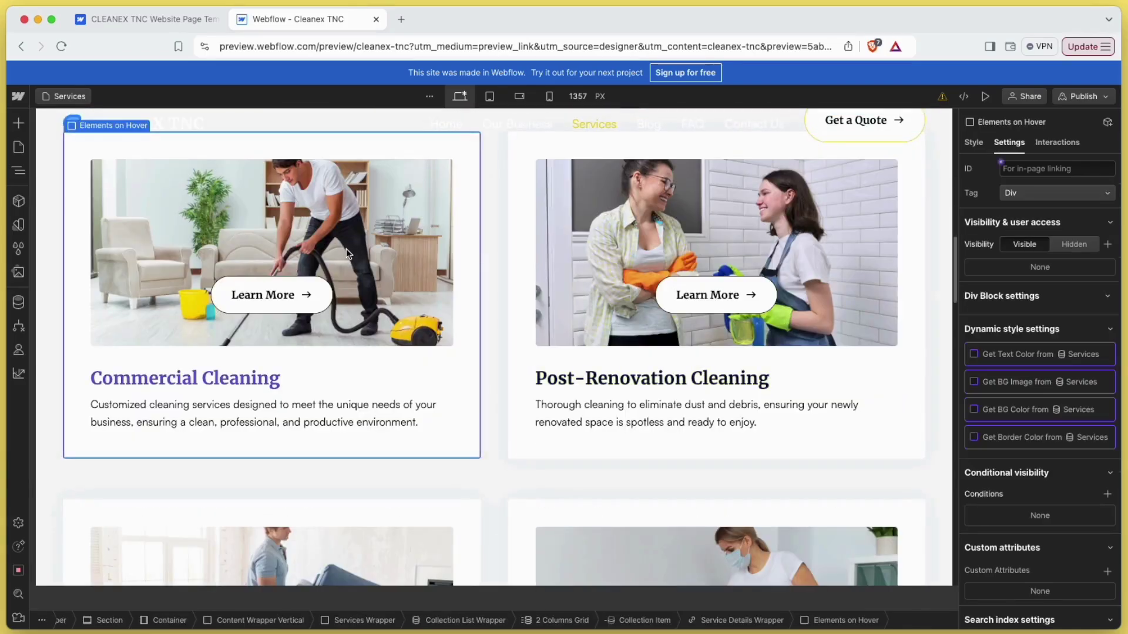
scroll(450, 238, "down", 5)
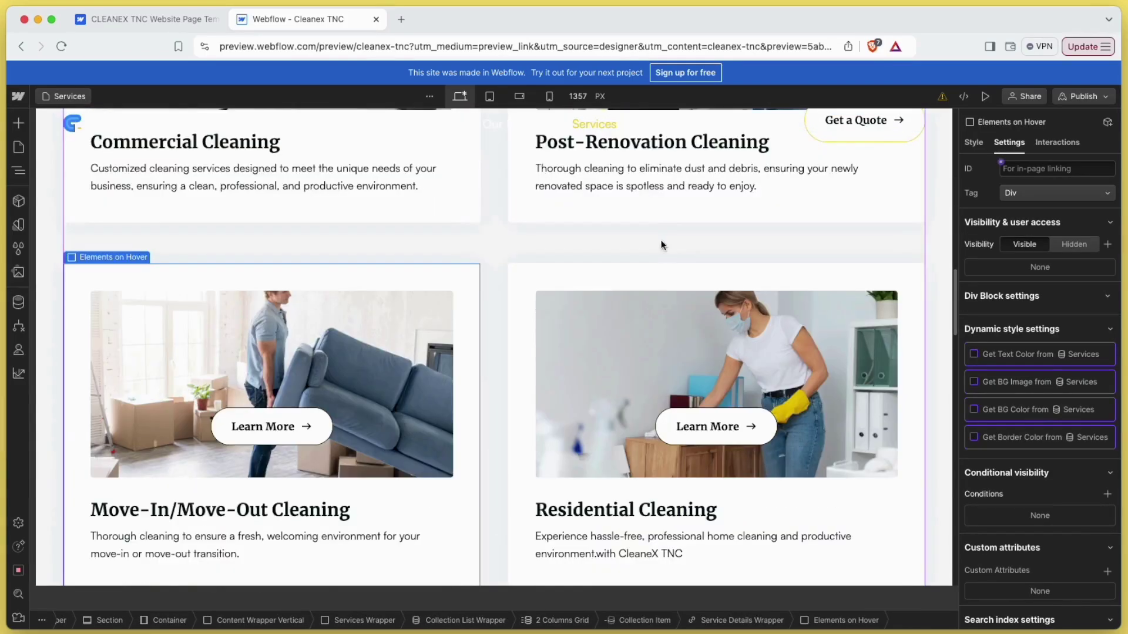
Open the Blog page and inspect the settings of its featured post and the first row of blog cards
left_click(51, 102)
left_click(70, 292)
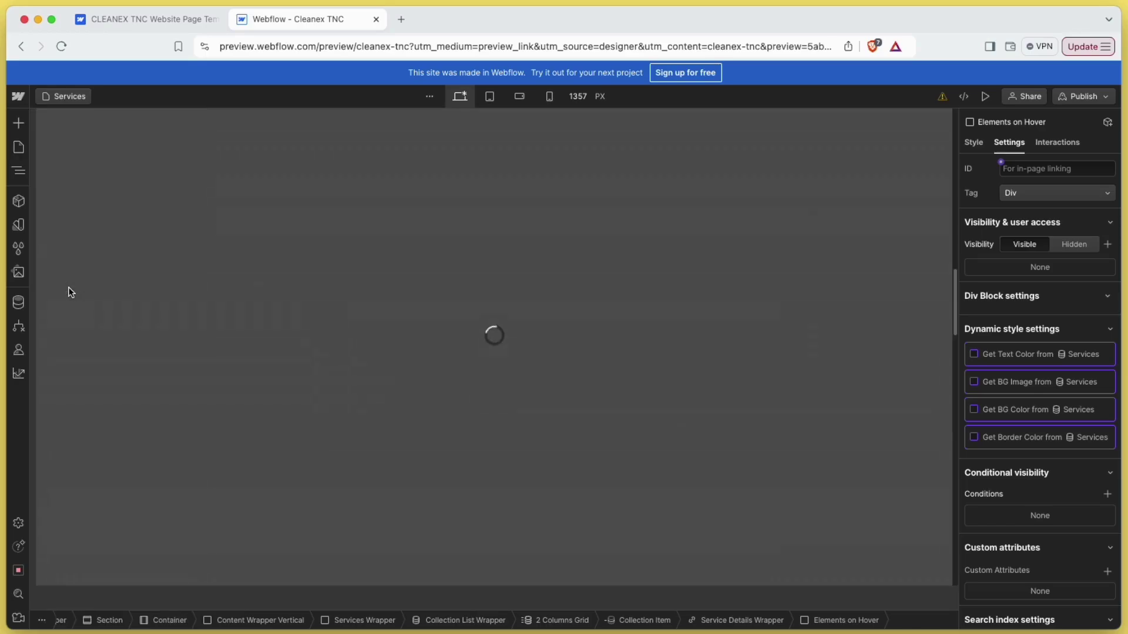
scroll(432, 235, "down", 4)
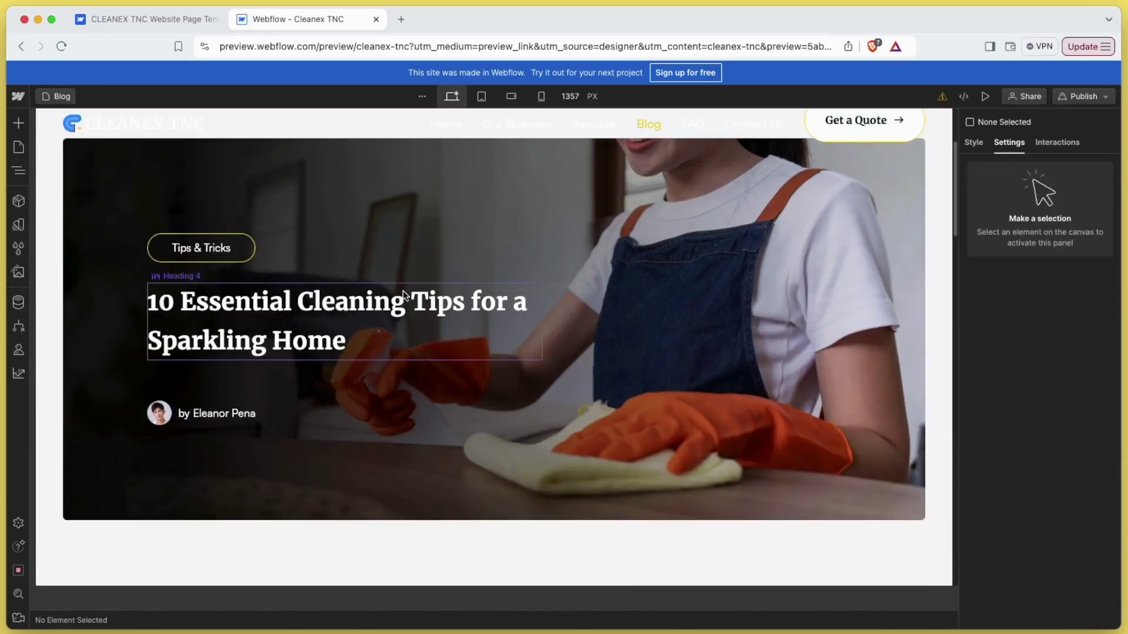
left_click(444, 305)
left_click(578, 259)
scroll(577, 259, "down", 6)
scroll(577, 259, "down", 2)
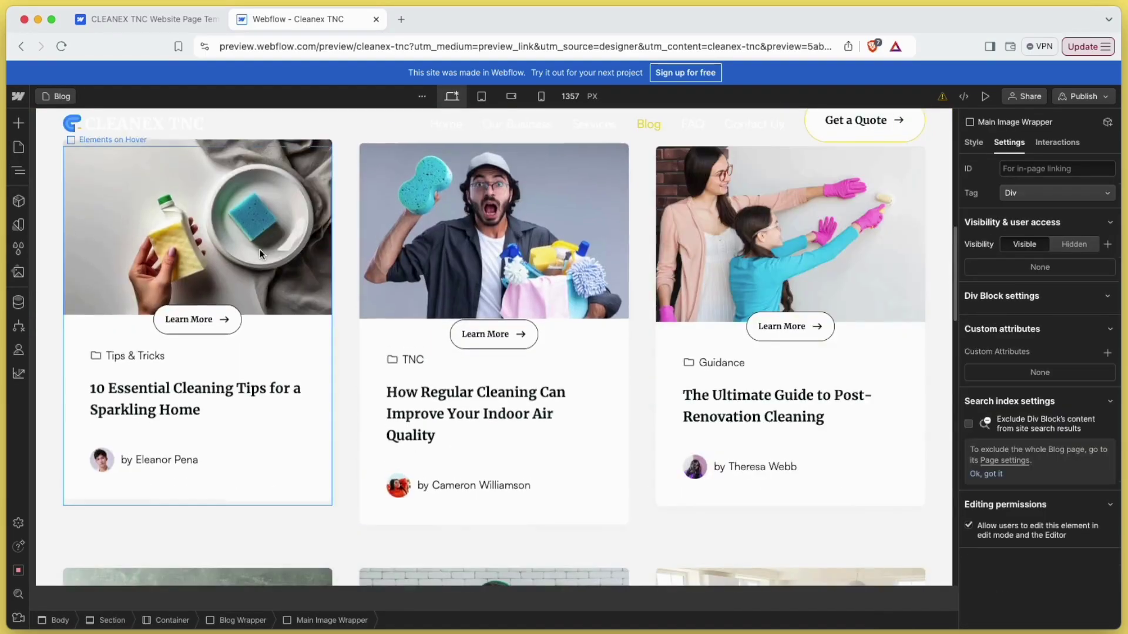
left_click(259, 249)
left_click(474, 243)
left_click(743, 248)
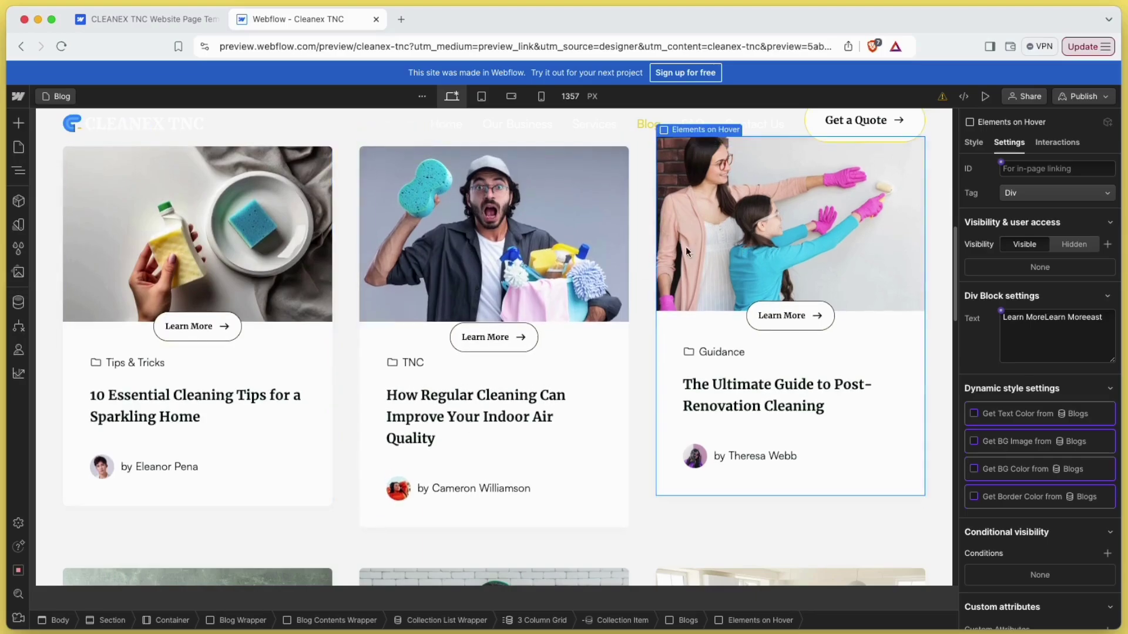
Review the items in the Blogs, Categories and Authors CMS collections, and return to the Blog page canvas
left_click(19, 304)
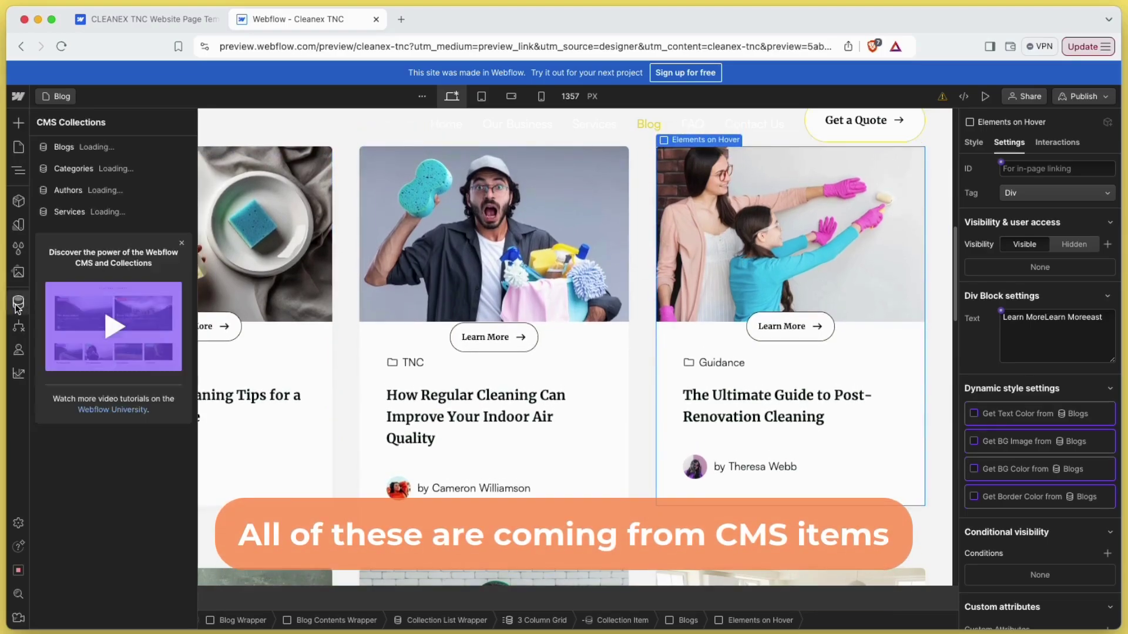
left_click(75, 153)
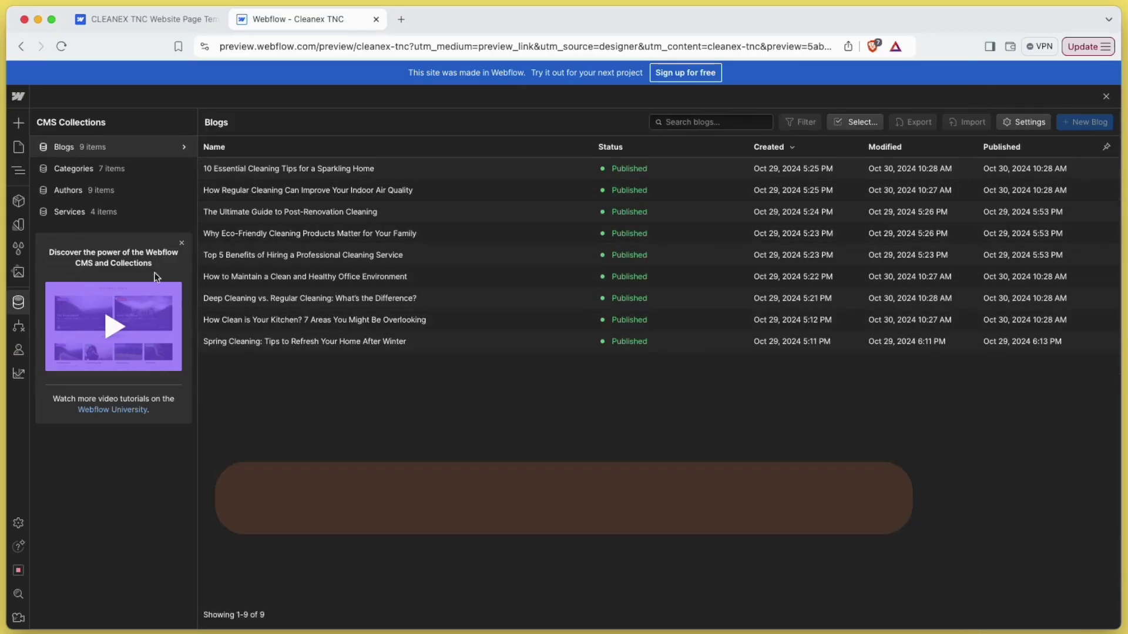
left_click(88, 168)
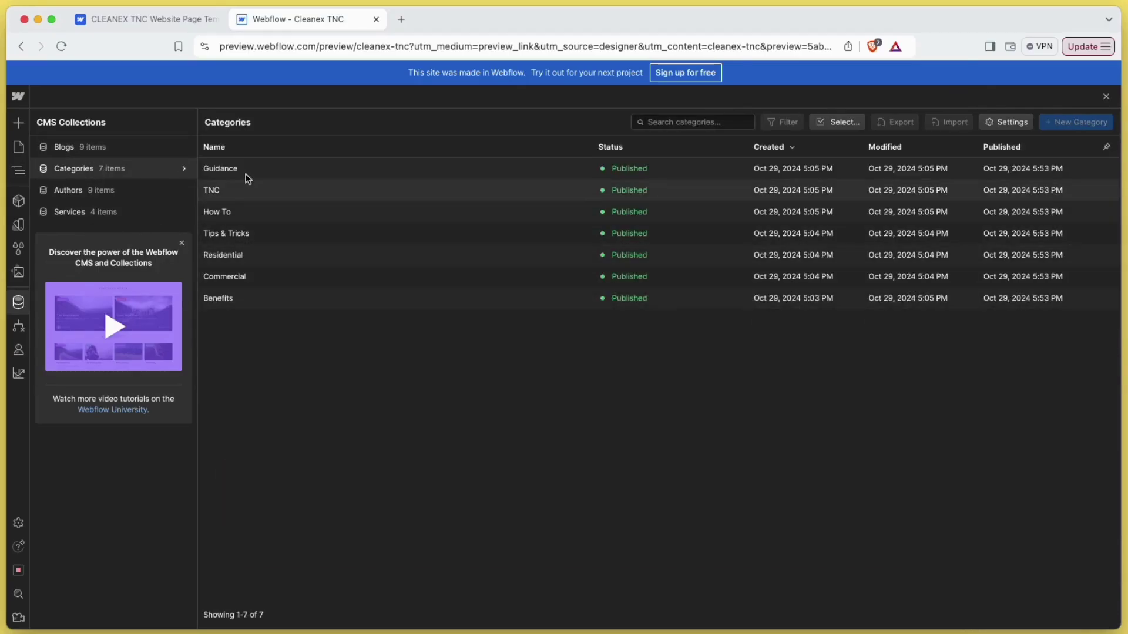
left_click(124, 188)
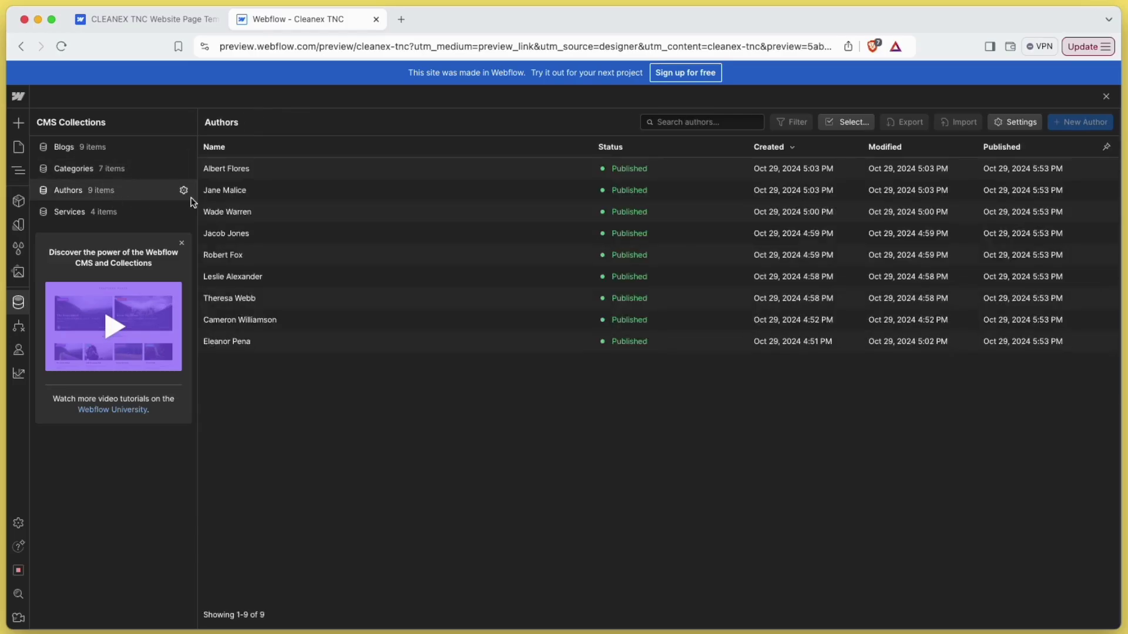
left_click(1105, 97)
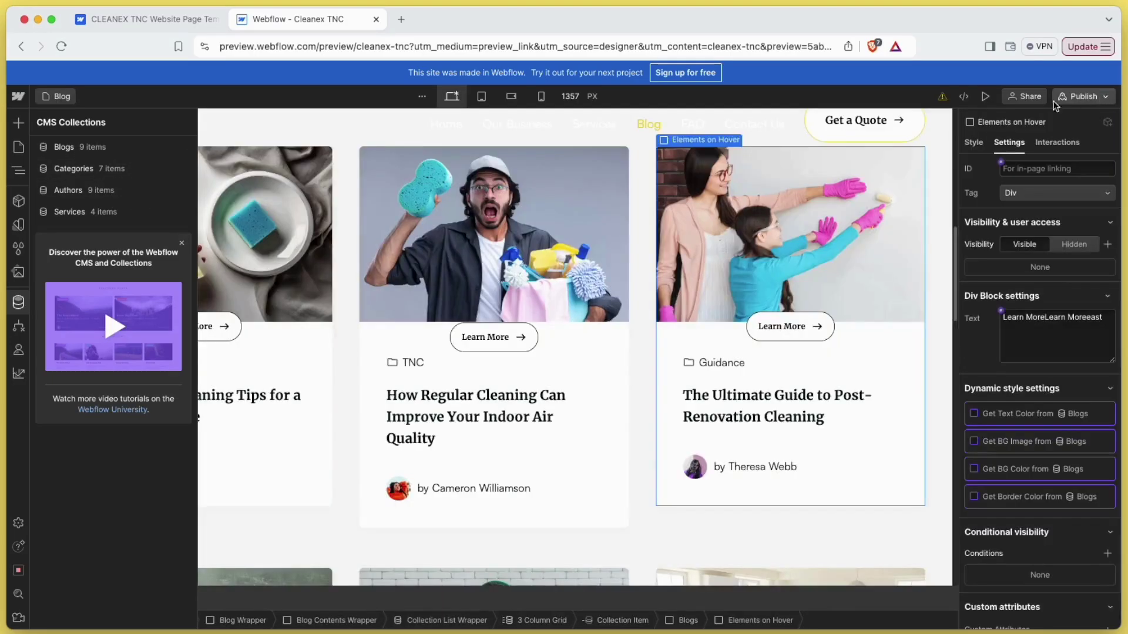
left_click(18, 303)
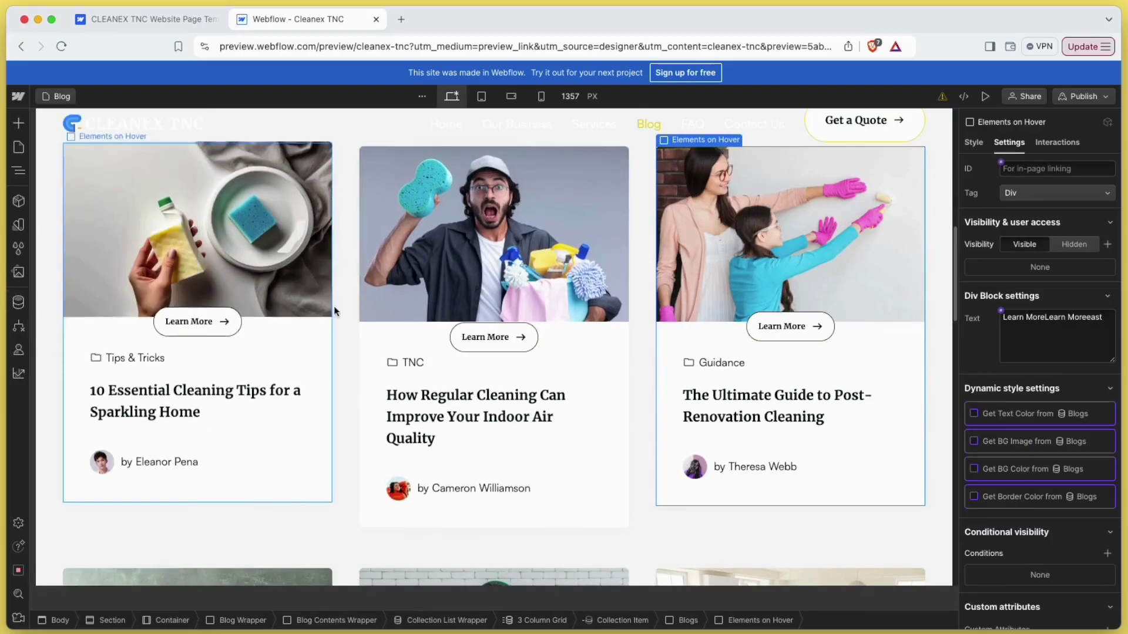
Open the Footer component for editing and inspect the settings of its logo, company paragraph, Request a Quote link and address text
scroll(407, 288, "down", 15)
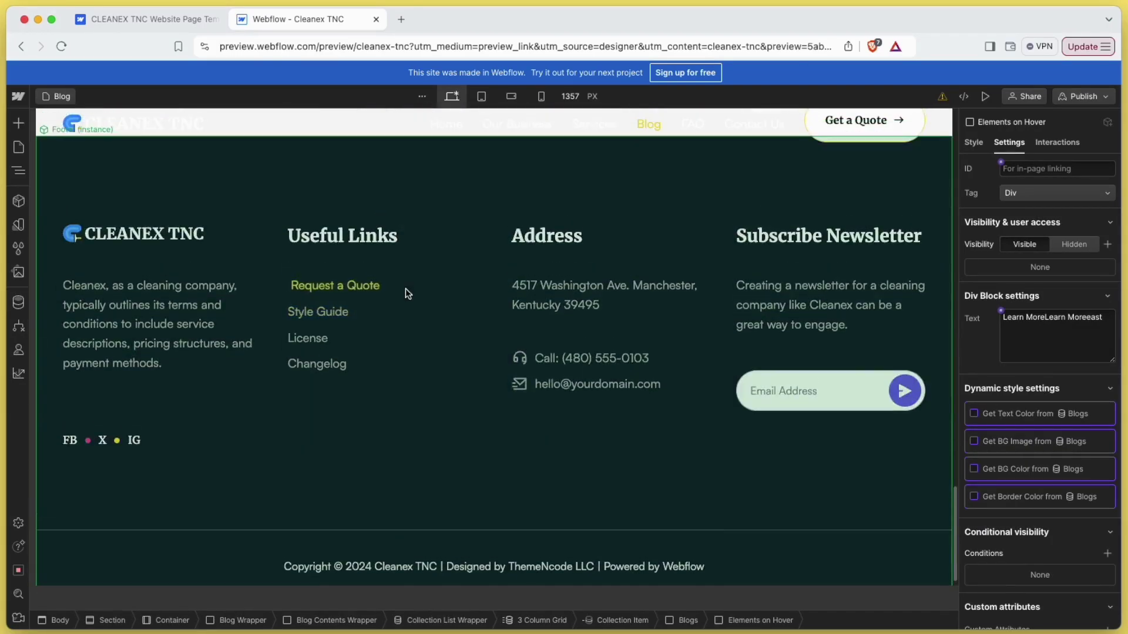
double_click(161, 237)
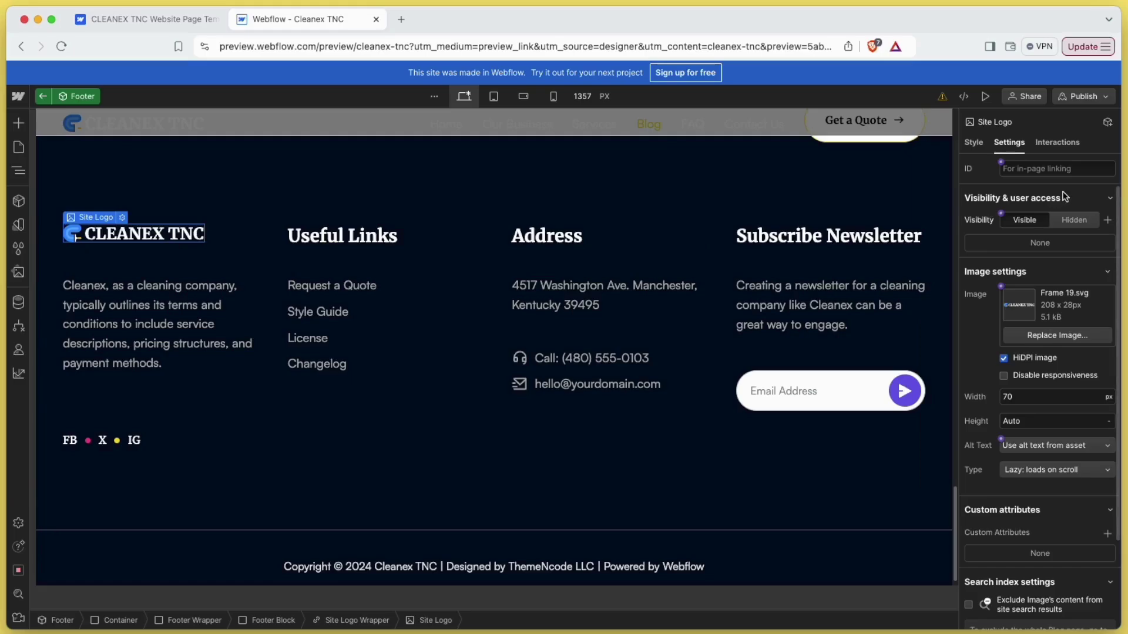
scroll(1042, 280, "down", 2)
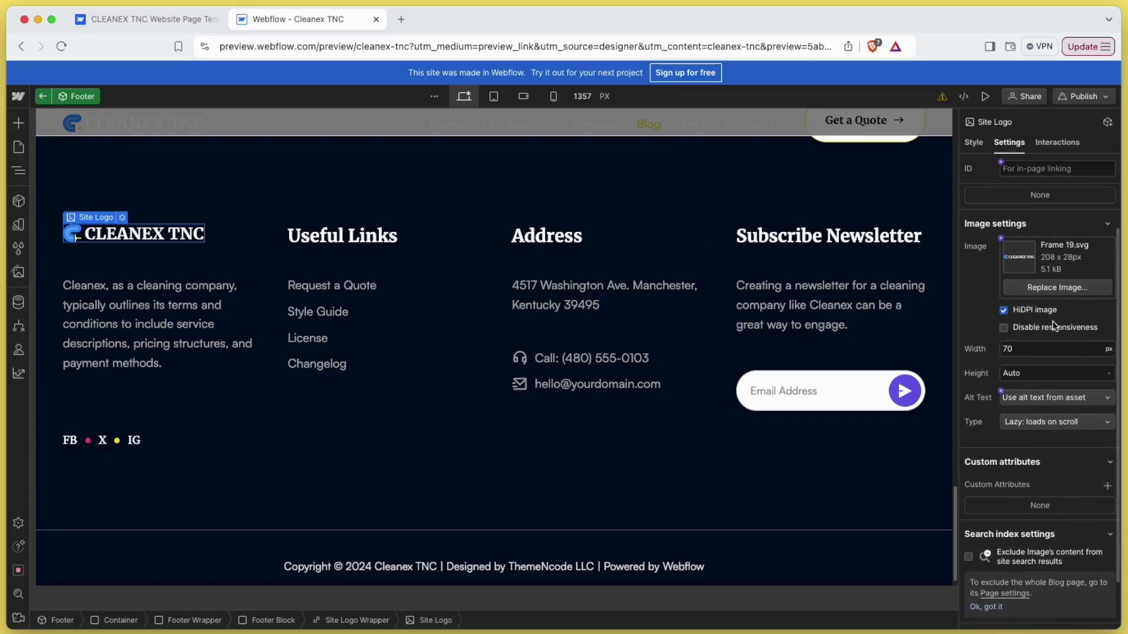
scroll(1041, 378, "down", 1)
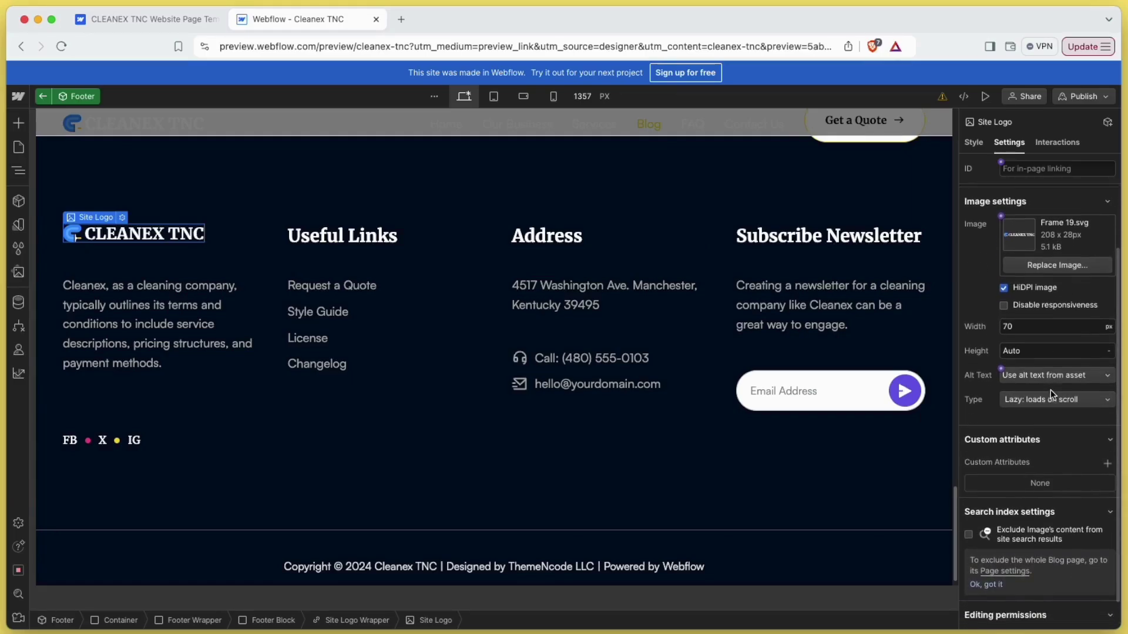
left_click(176, 296)
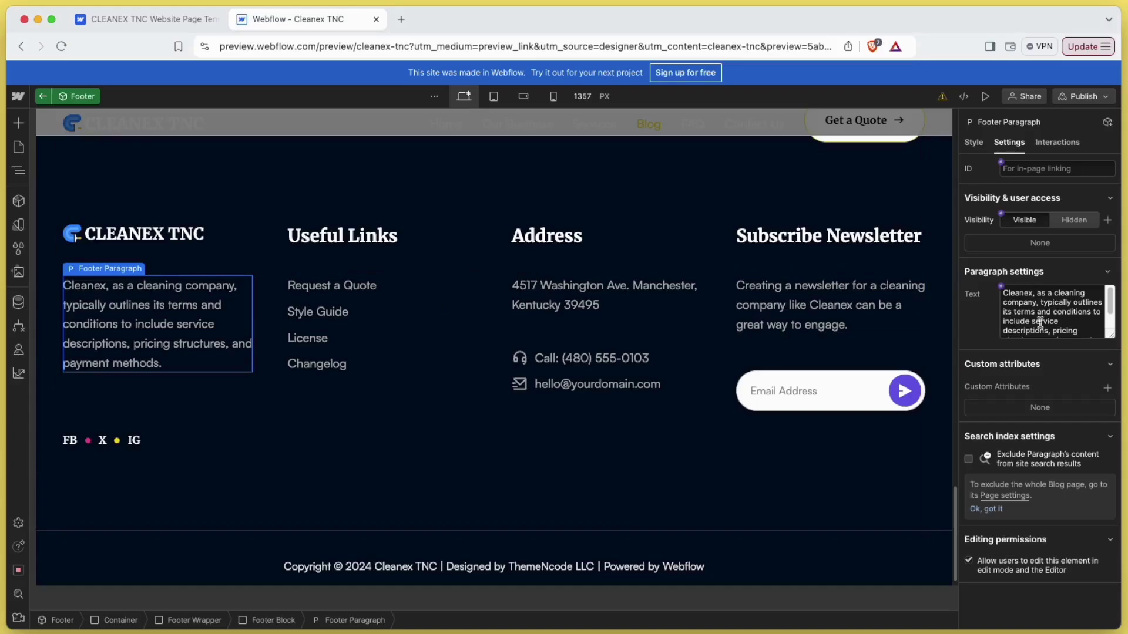
left_click(381, 287)
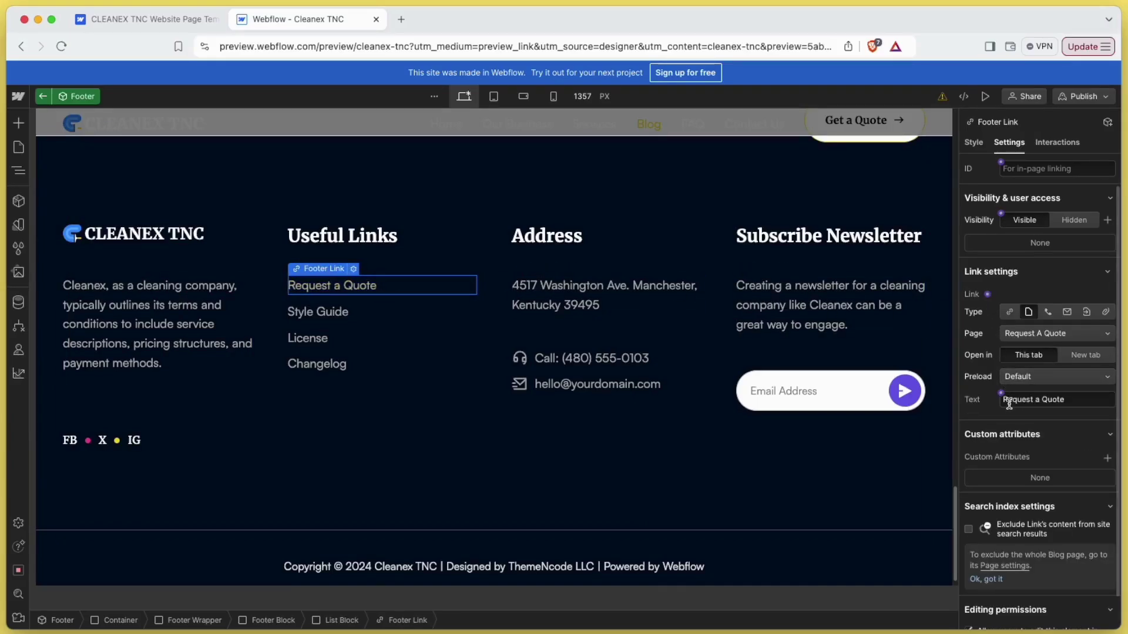
left_click(602, 293)
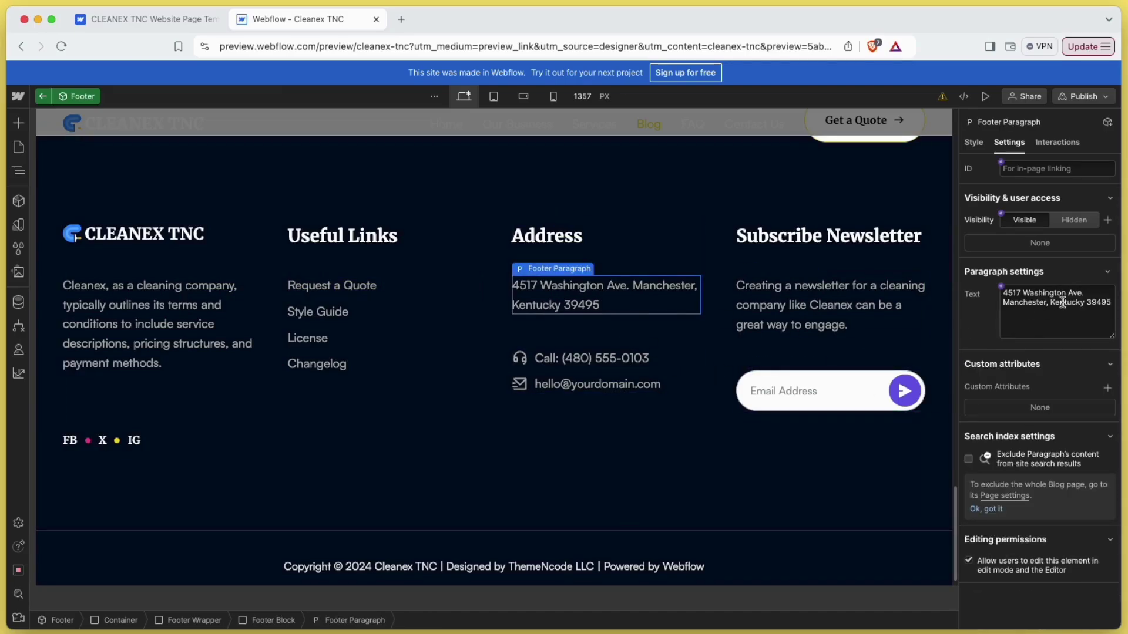
scroll(496, 408, "down", 1)
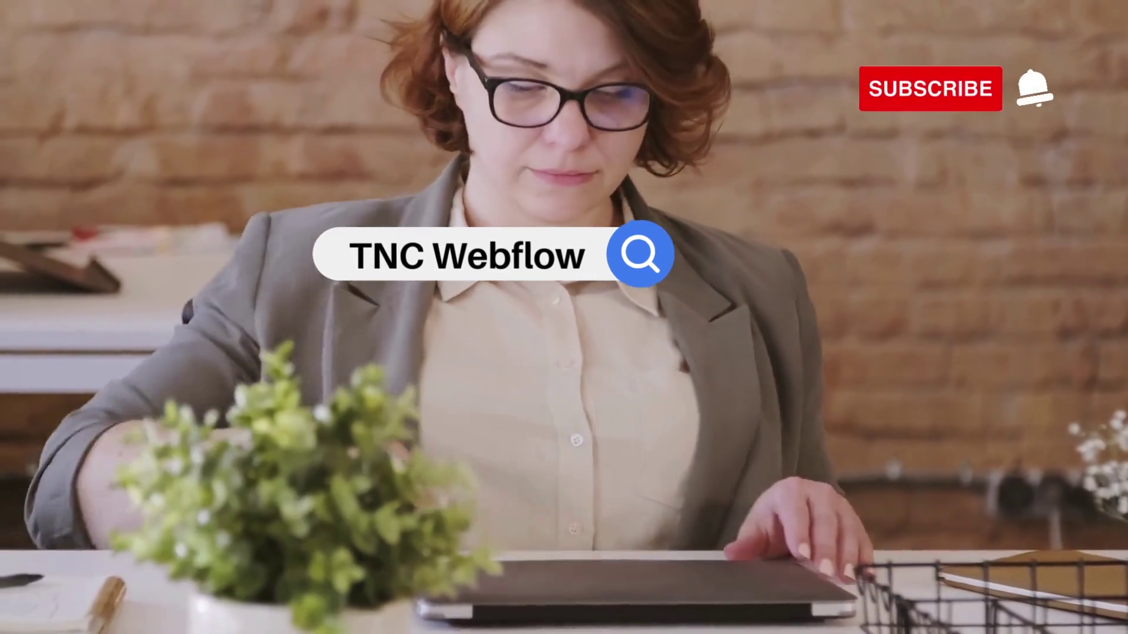